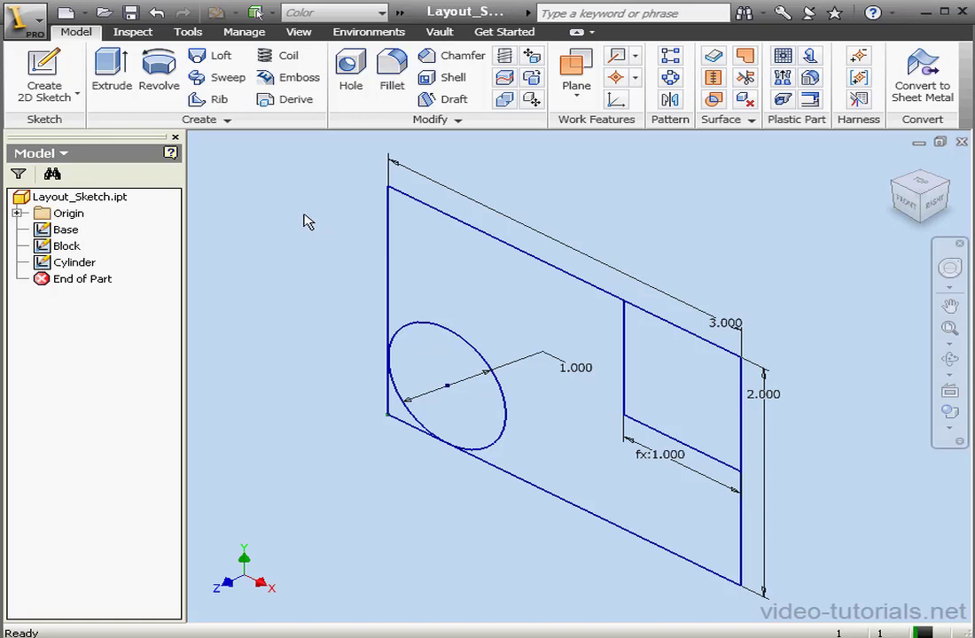
Step: Set up a new part named Base with Make Part, deriving only the Base sketch from the layout
left_click(244, 32)
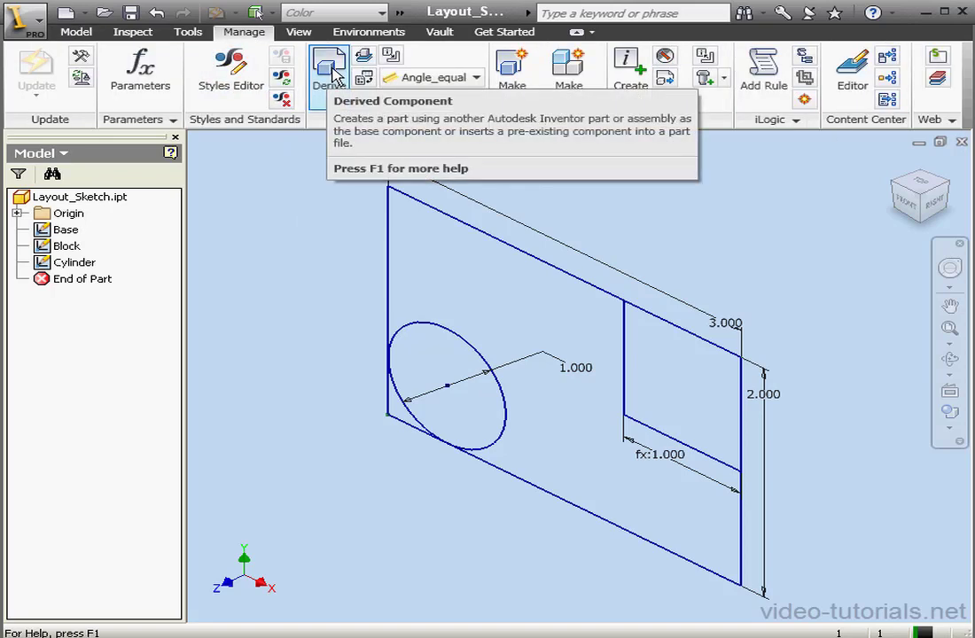
left_click(513, 78)
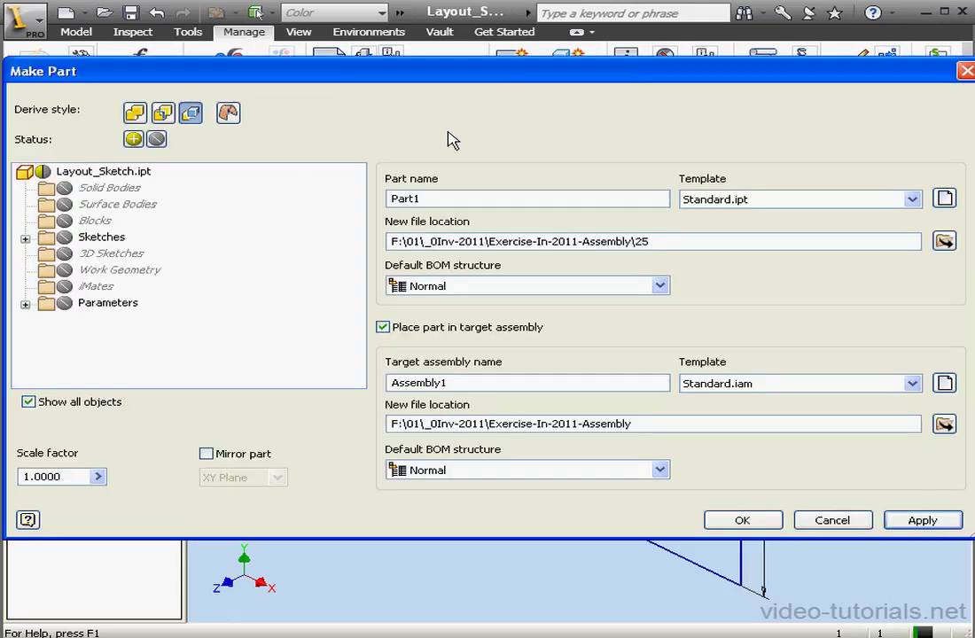
left_click(25, 238)
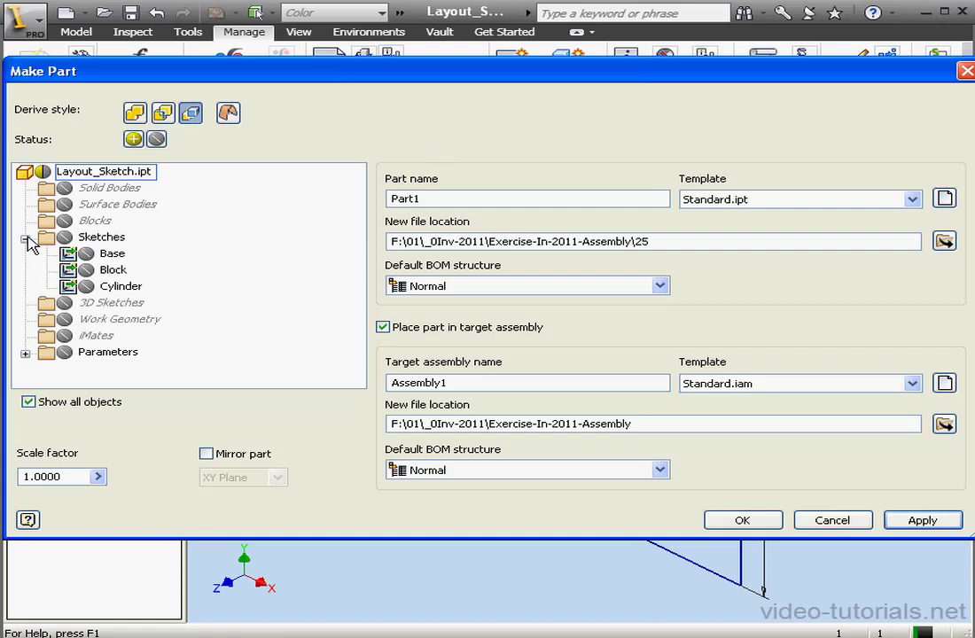
left_click(87, 253)
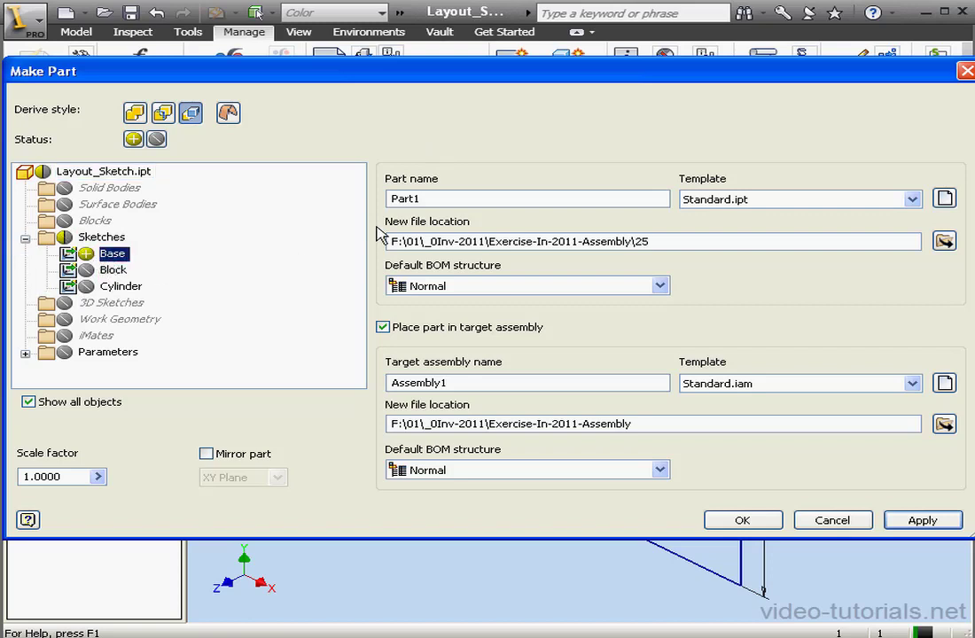
double_click(442, 200)
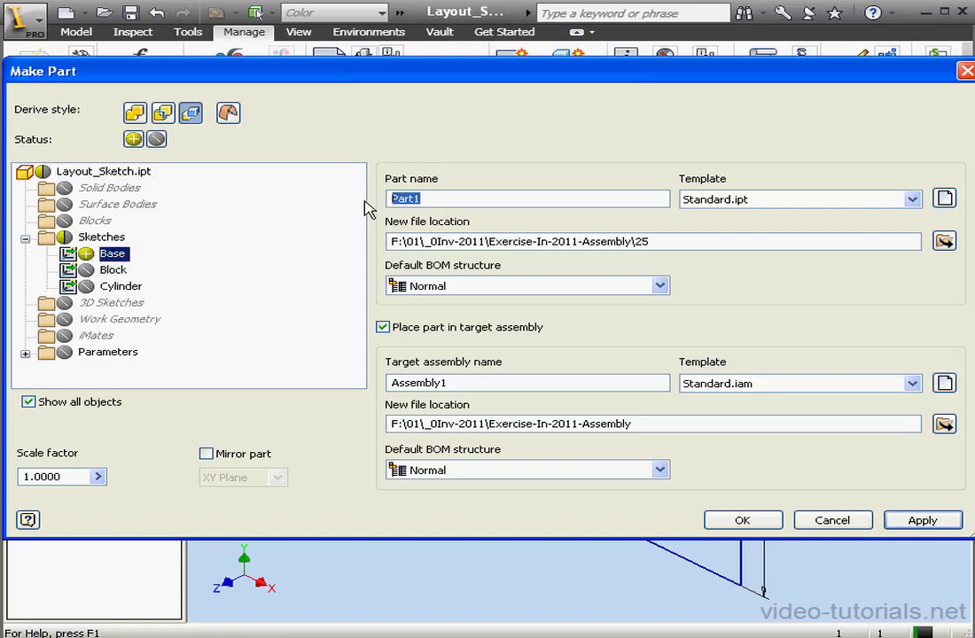
type("Base")
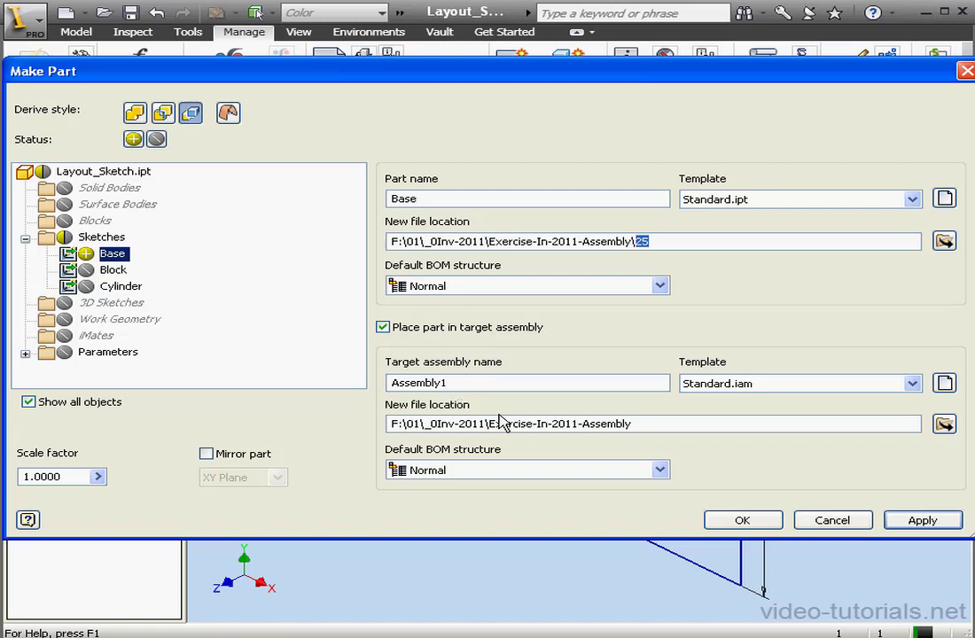
Step: Set the target assembly's file location to the 25 folder and create the Base part in Assembly1
left_click(945, 425)
left_click(393, 339)
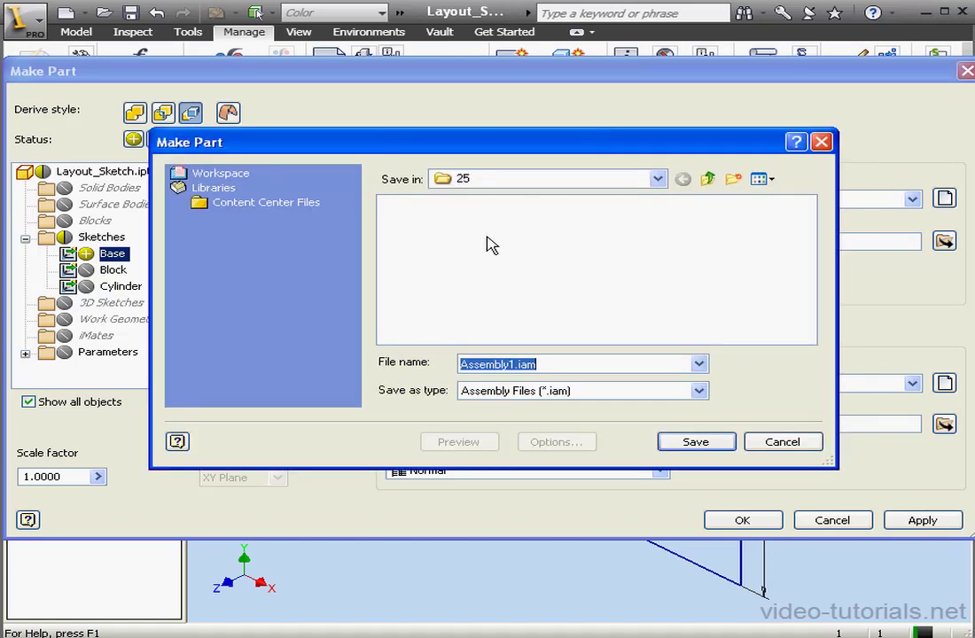
left_click(702, 445)
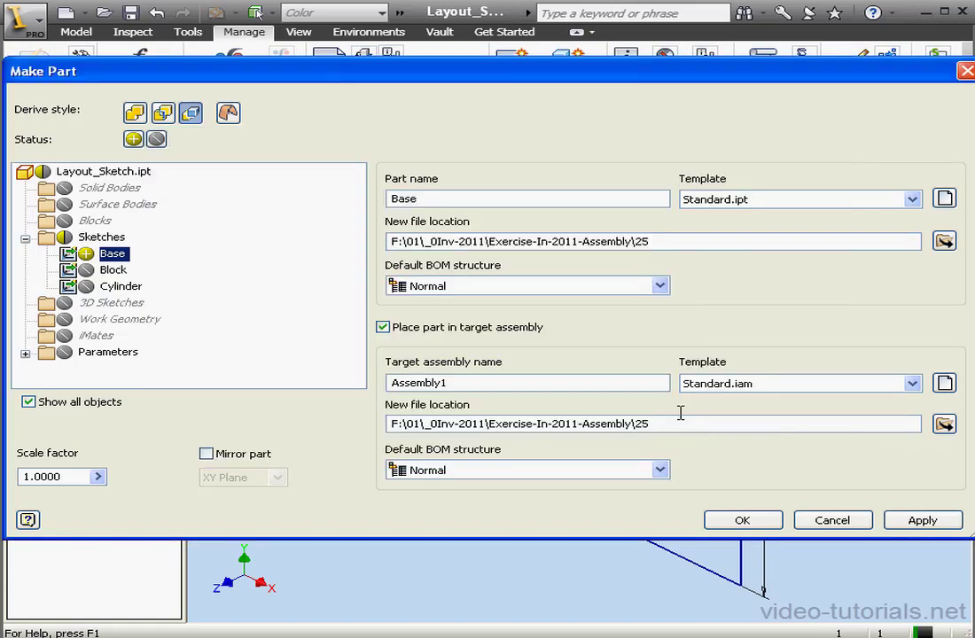
left_click(744, 521)
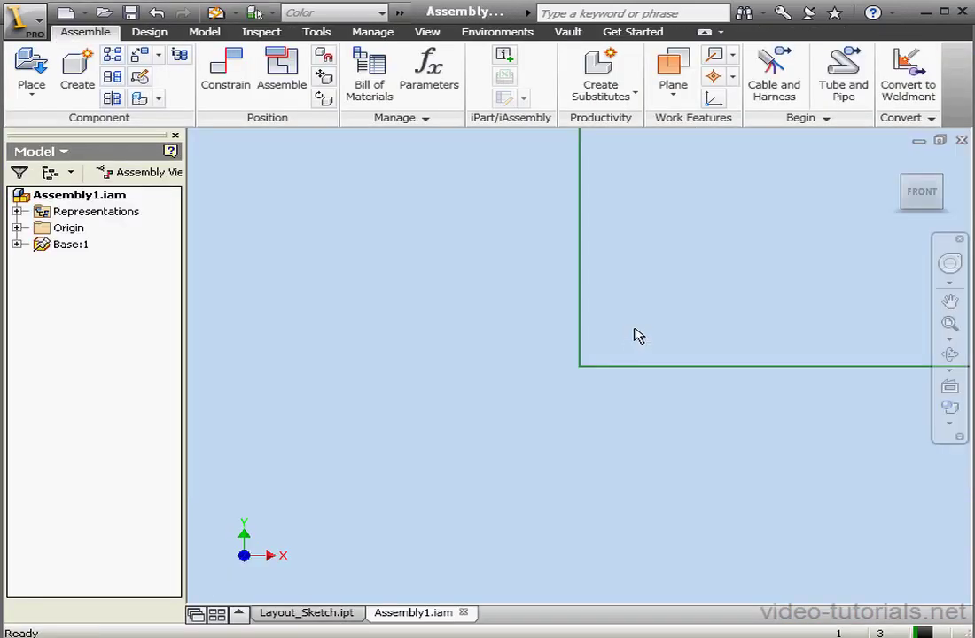
Step: Edit the Base part in place, extrude its rectangle 0.125 in backward, and return to the assembly
left_click(897, 162)
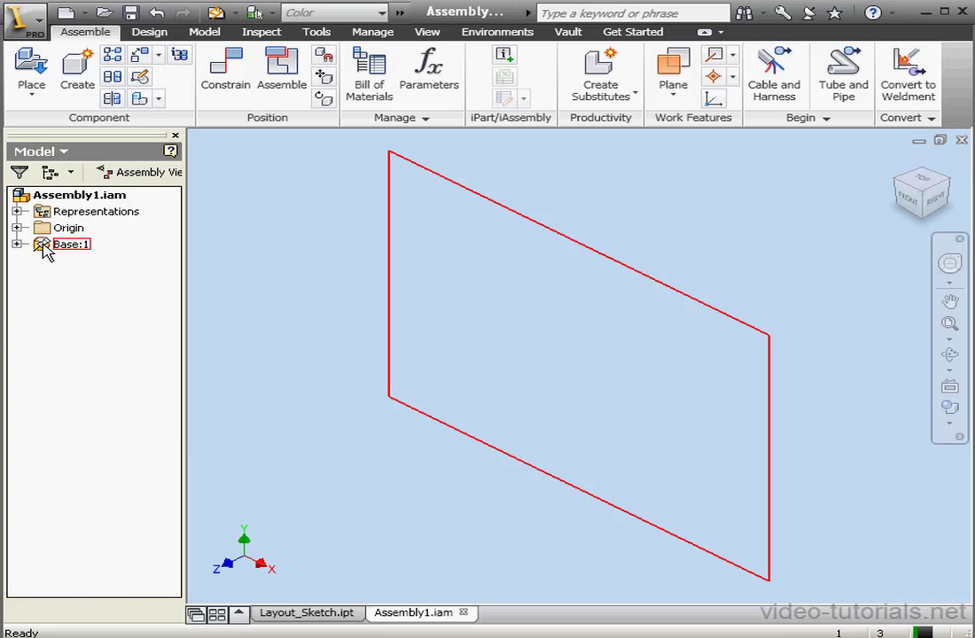
double_click(44, 249)
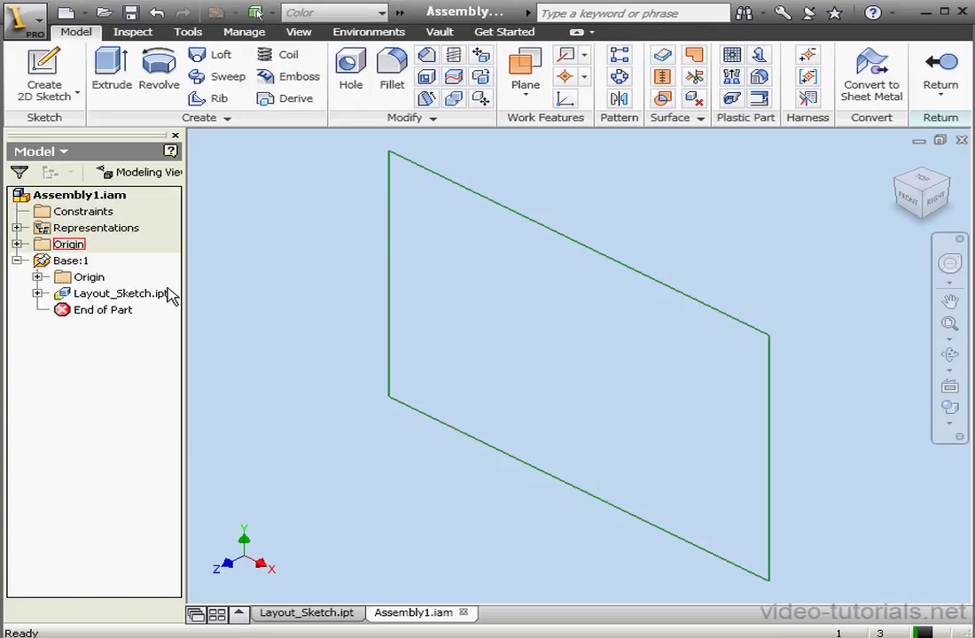
left_click(111, 70)
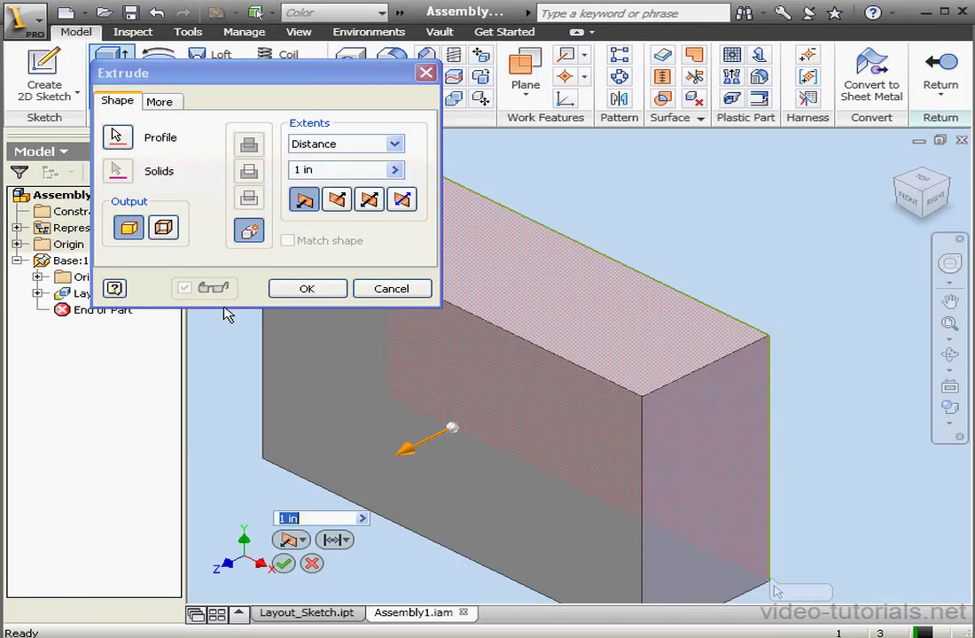
left_click(337, 198)
left_click(304, 170)
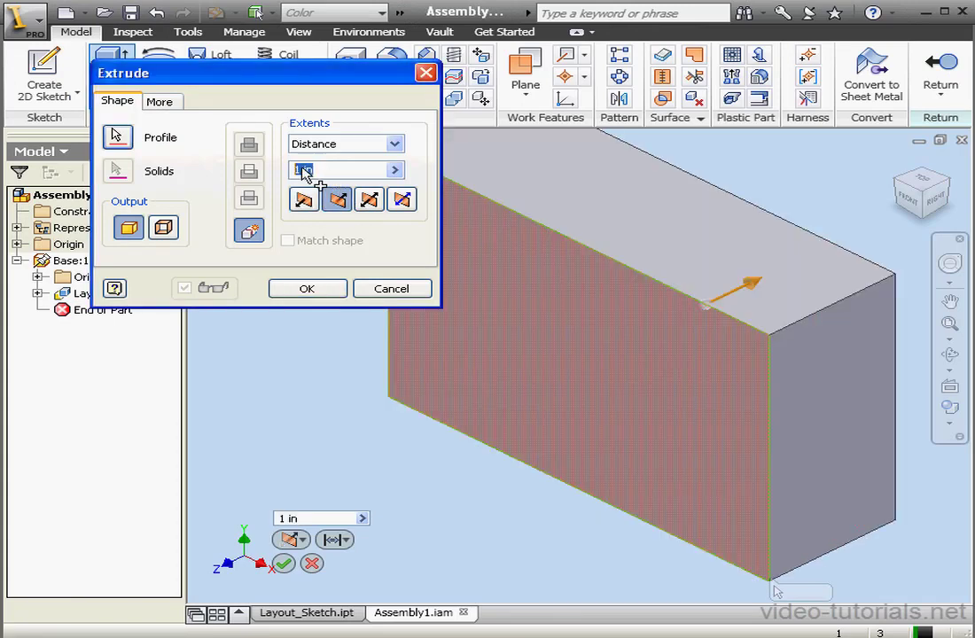
type(".125")
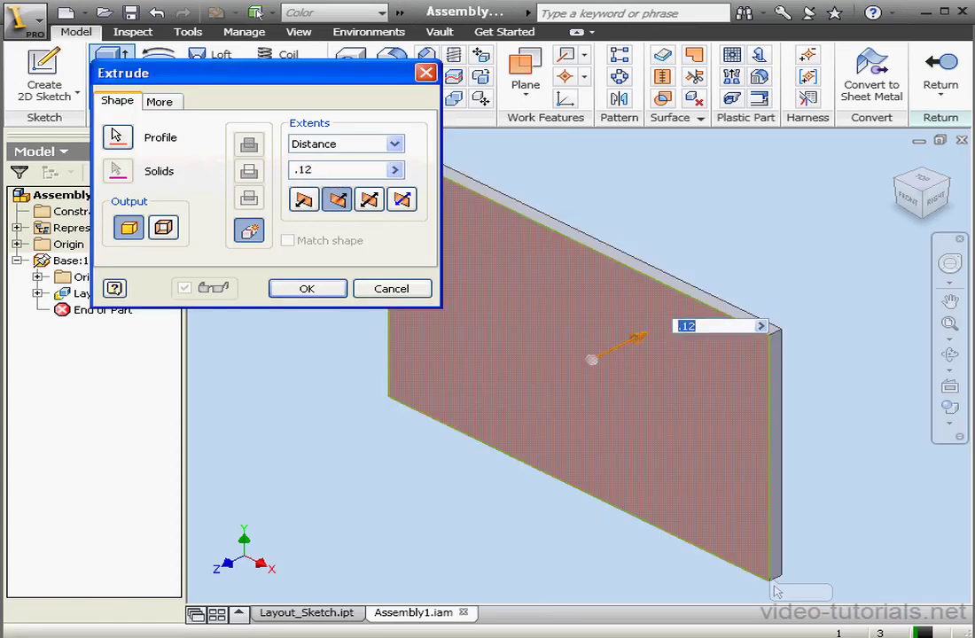
left_click(321, 290)
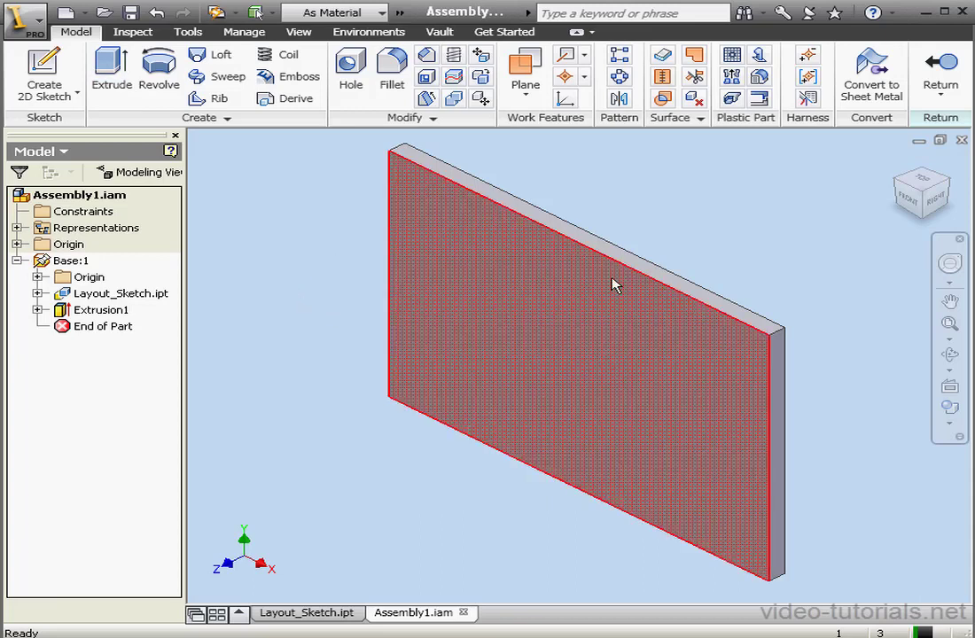
left_click(944, 75)
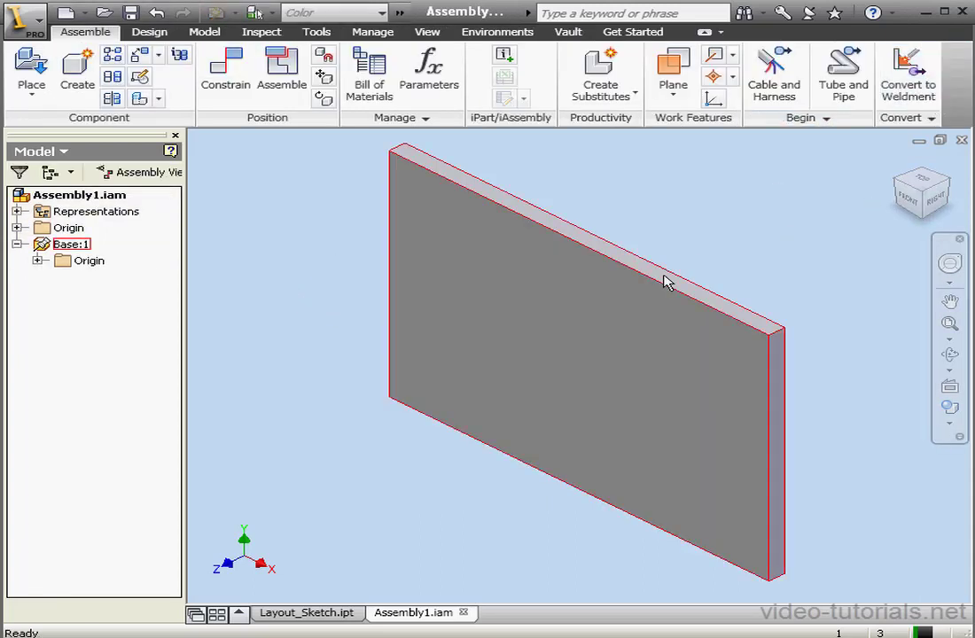
Step: From Layout_Sketch.ipt, make a part named Block from the Block sketch and place it in Assembly1.iam
left_click(306, 613)
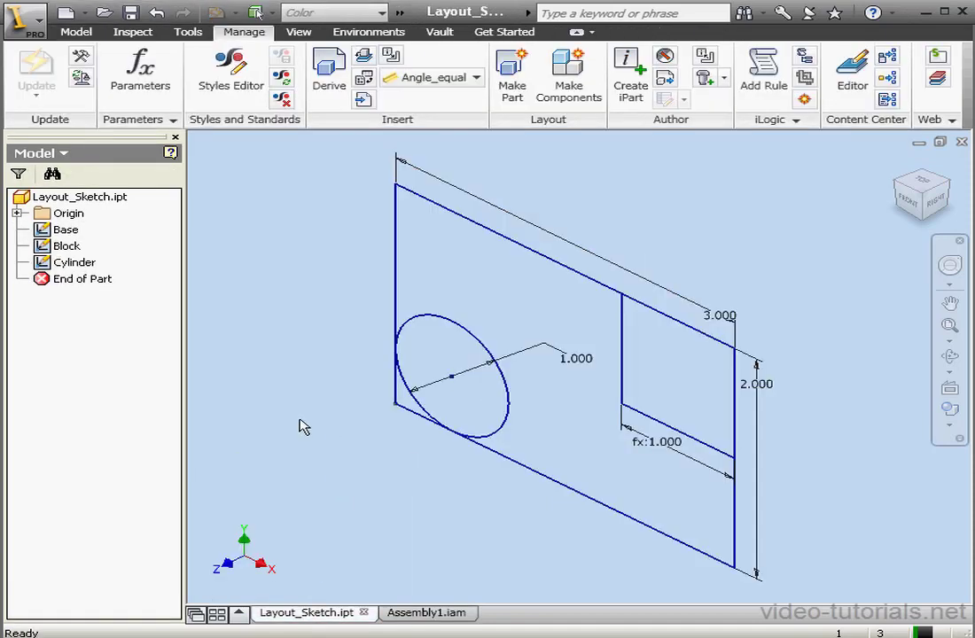
left_click(512, 80)
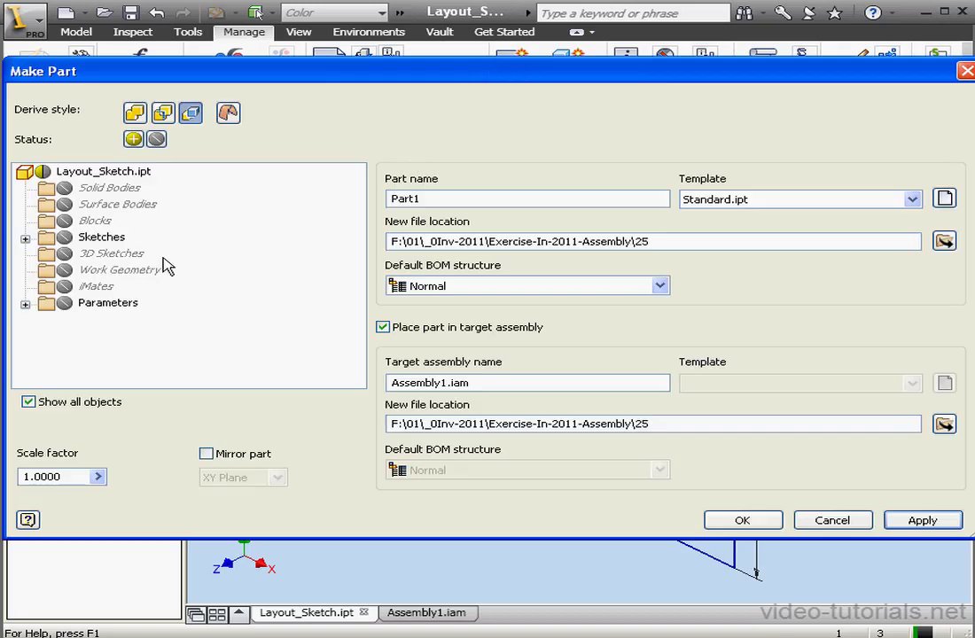
left_click(25, 238)
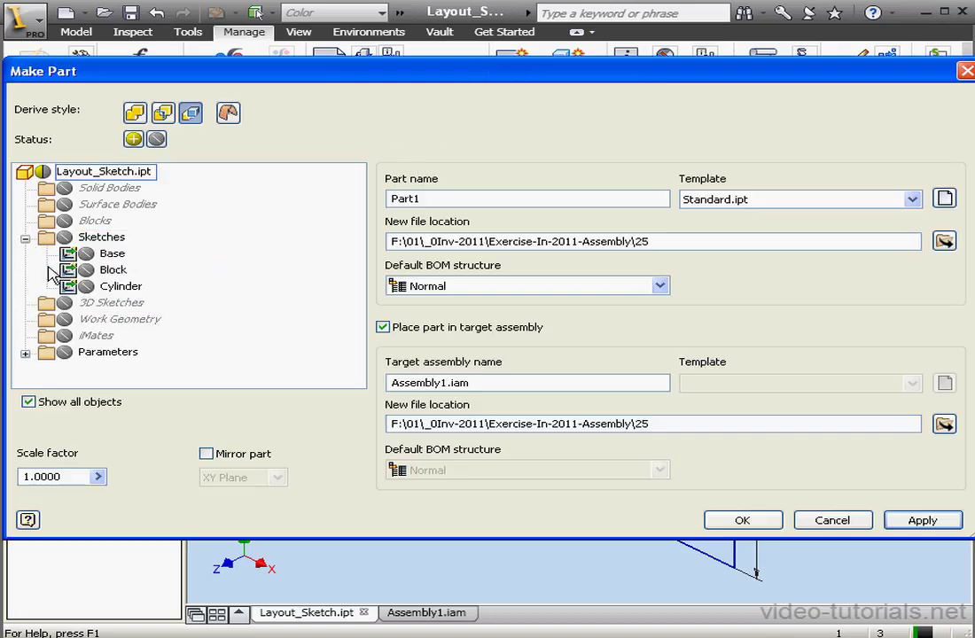
left_click(104, 269)
left_click_drag(437, 196, 375, 198)
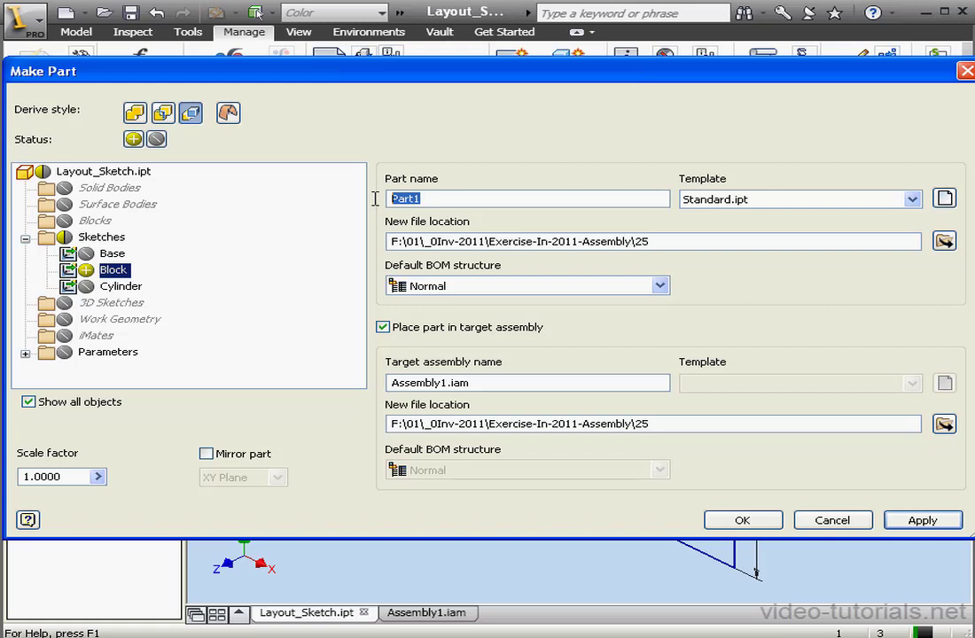
type("Block")
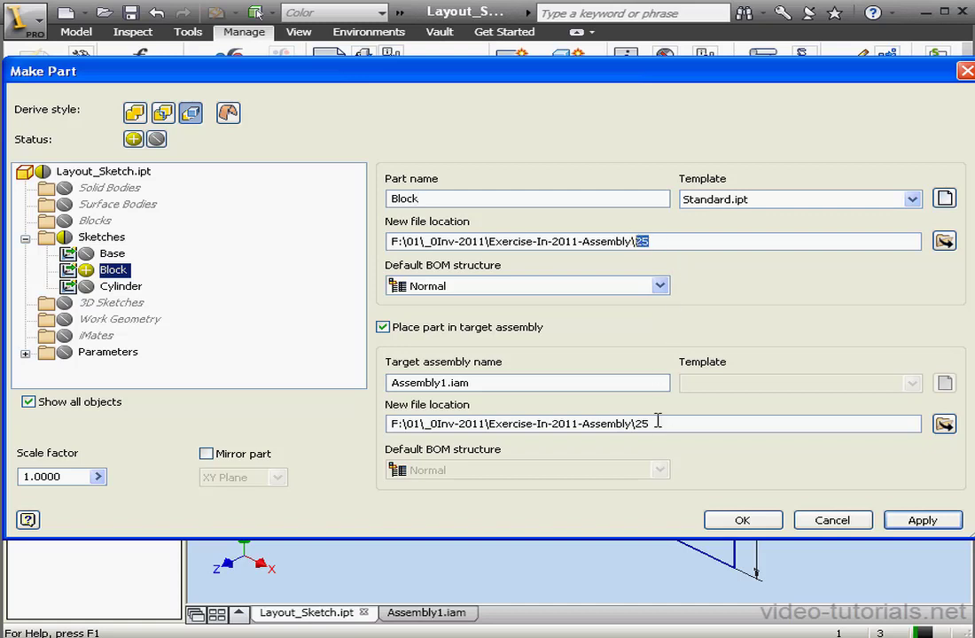
left_click_drag(658, 422, 637, 423)
left_click(746, 521)
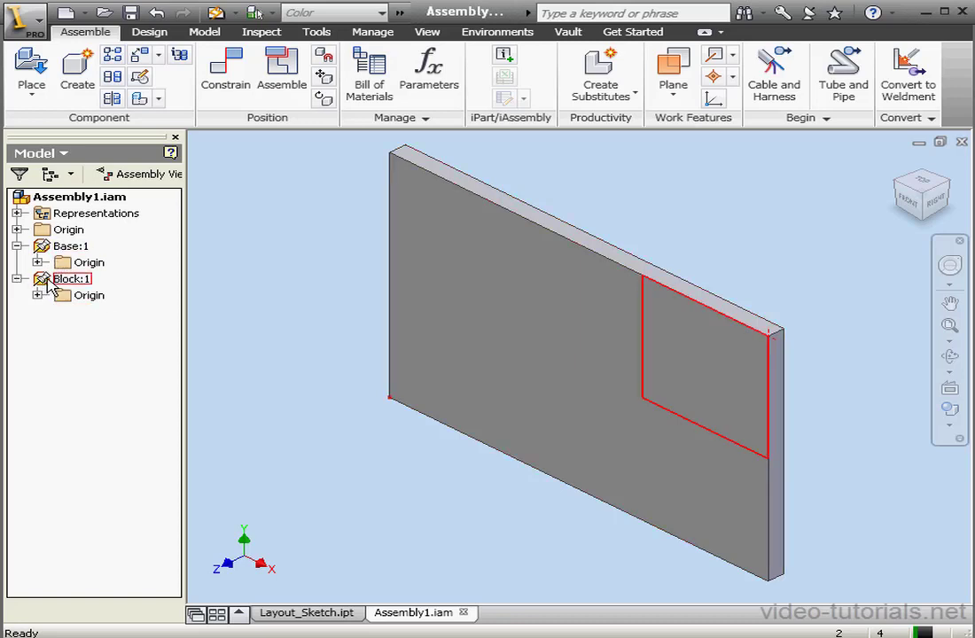
Step: Edit the Block part in place, extrude its square profile 0.5 in forward, and return to the assembly
double_click(55, 247)
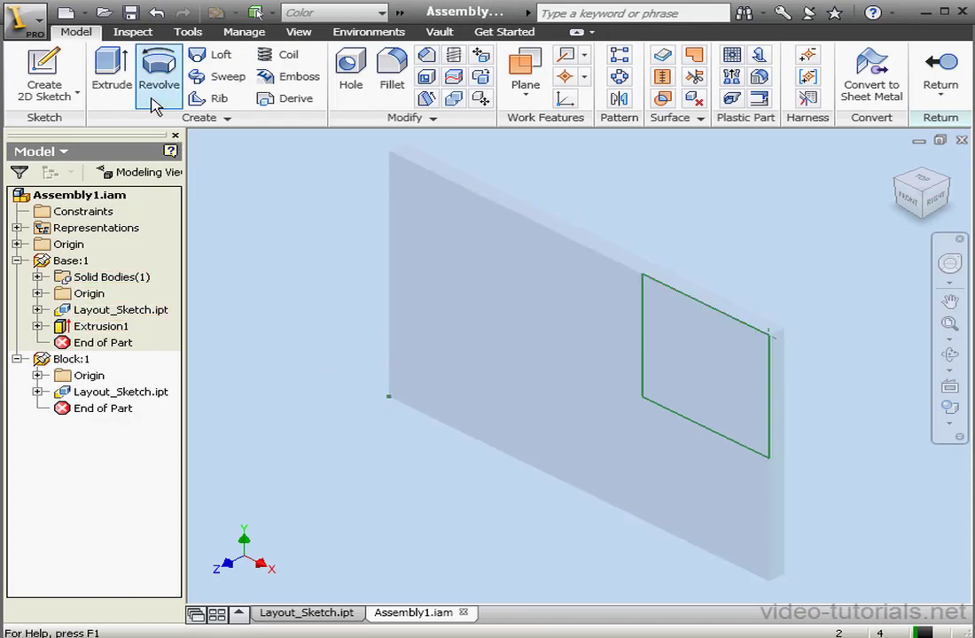
left_click(111, 70)
left_click(311, 170)
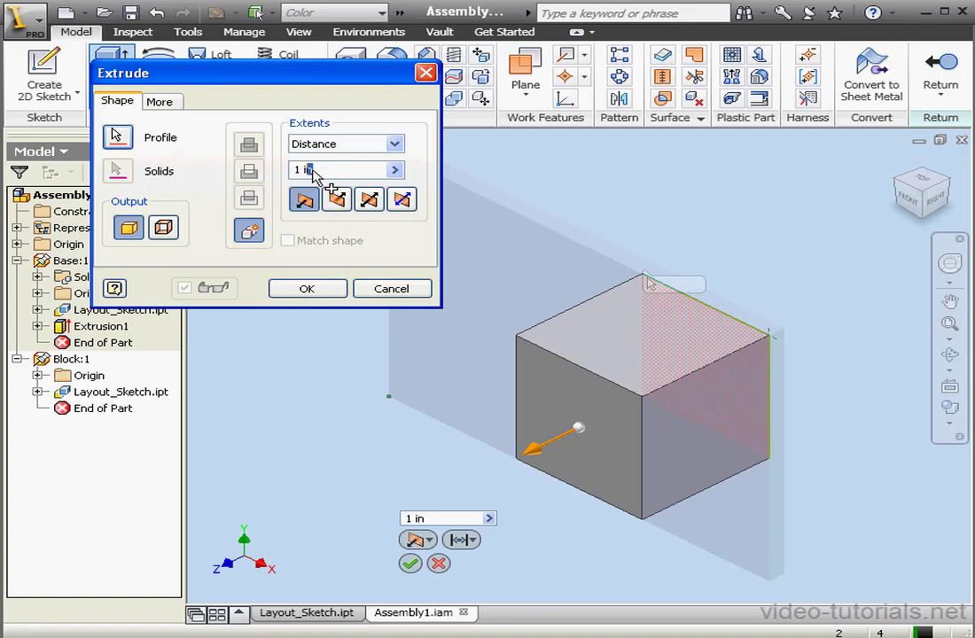
left_click_drag(311, 169, 279, 170)
type(".5")
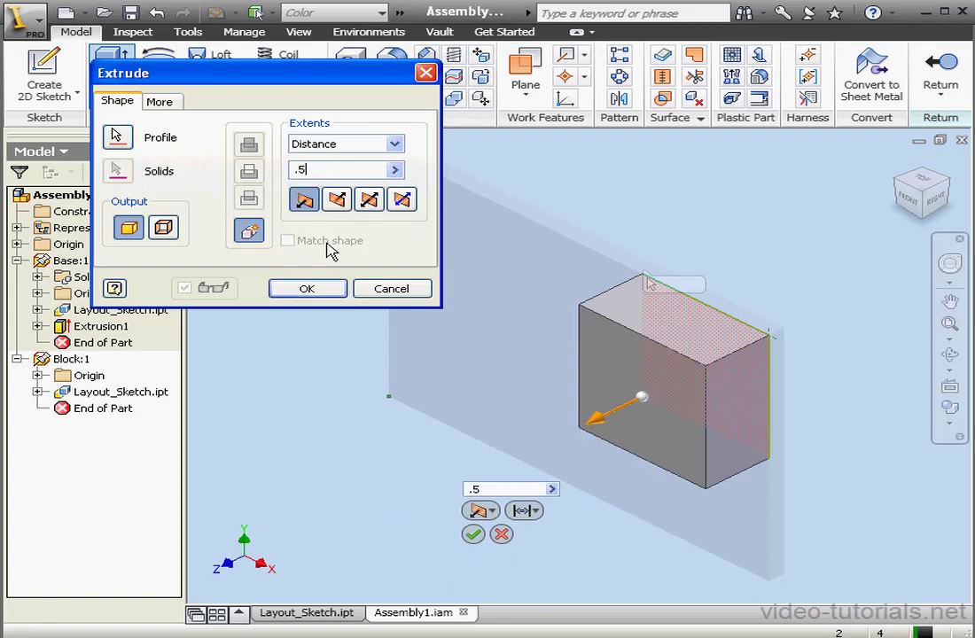
left_click(333, 290)
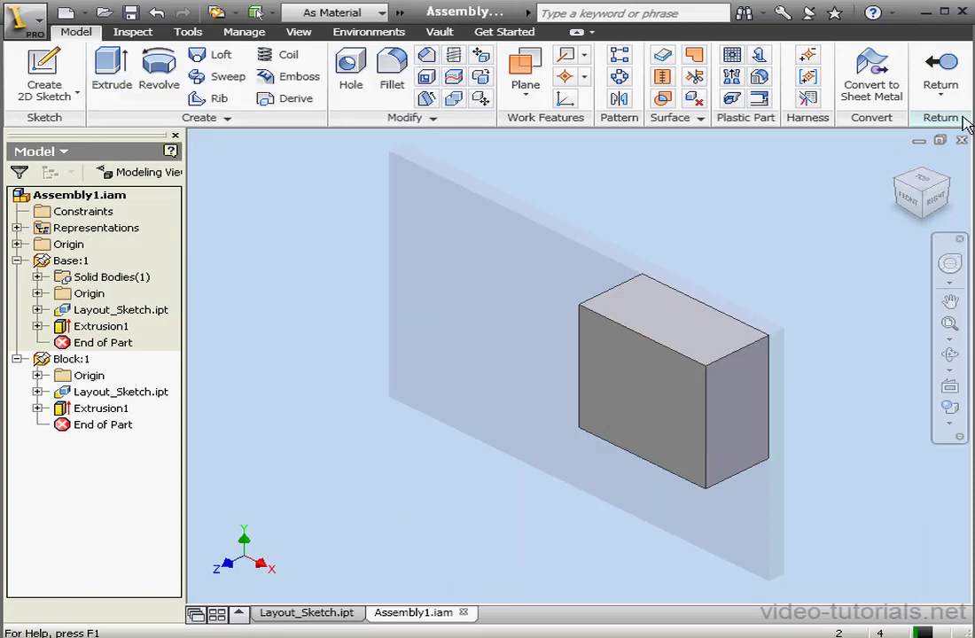
left_click(941, 69)
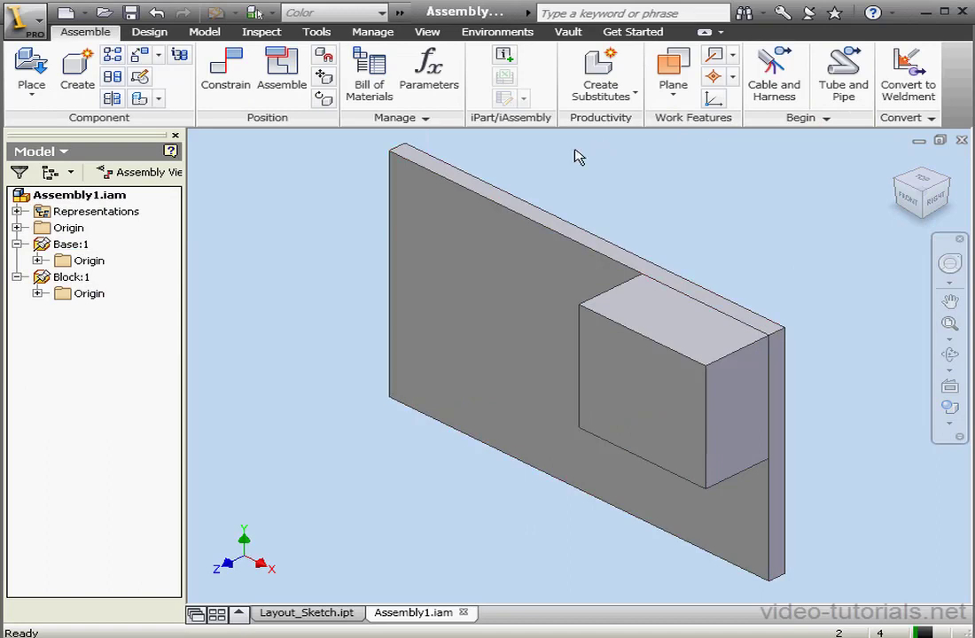
Step: From Layout_Sketch.ipt, make a part named Cylinder from the Cylinder sketch and place it in Assembly1.iam
left_click(314, 613)
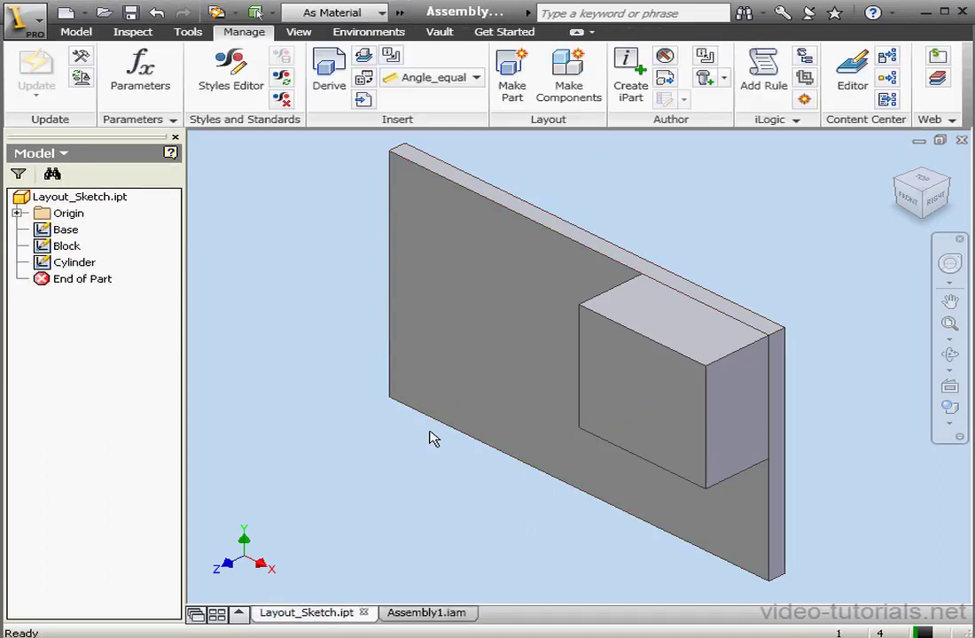
left_click(514, 80)
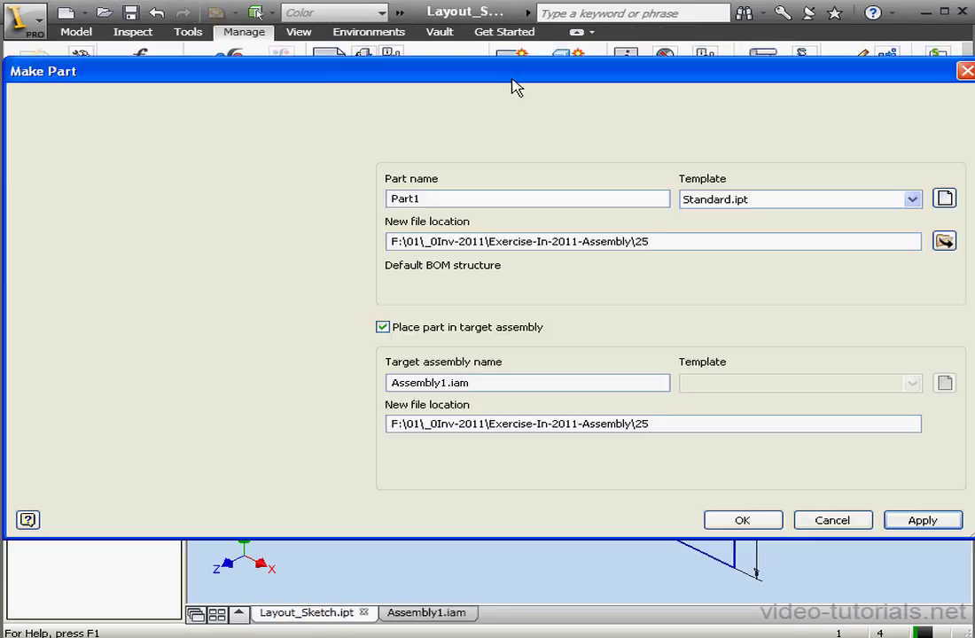
left_click(25, 237)
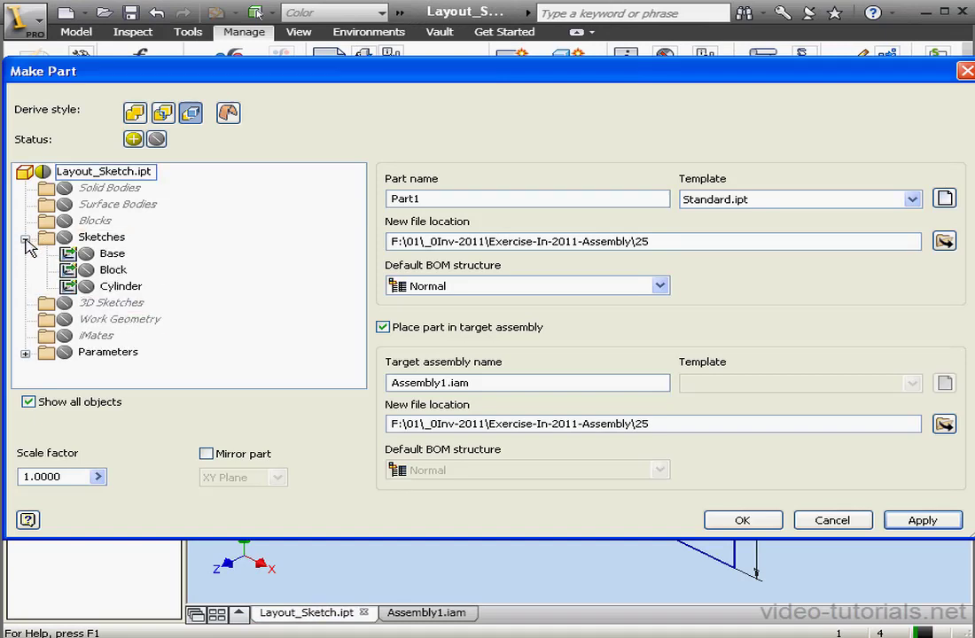
left_click(104, 287)
double_click(381, 199)
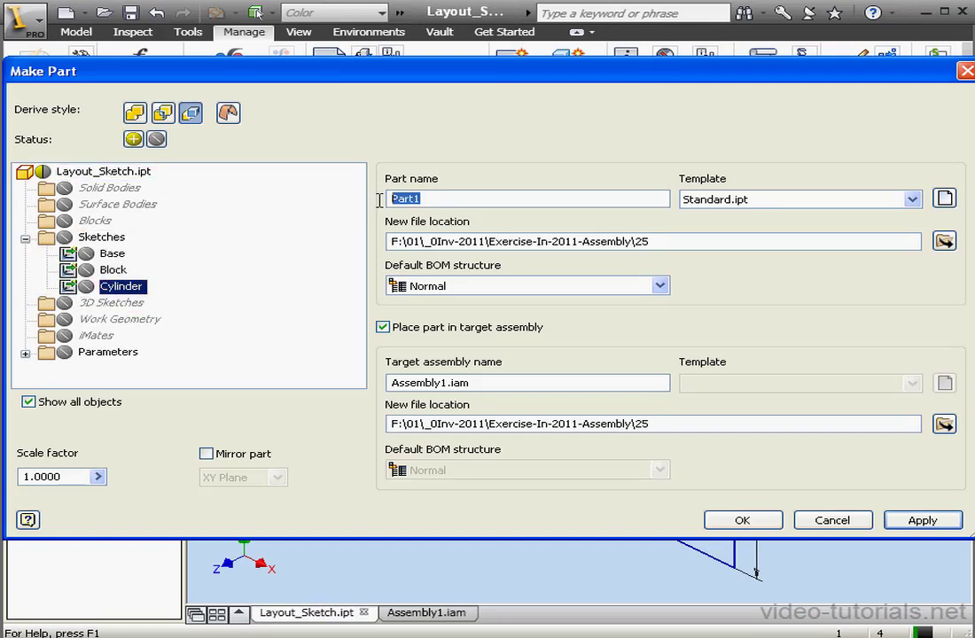
type("Cylinder")
left_click(86, 287)
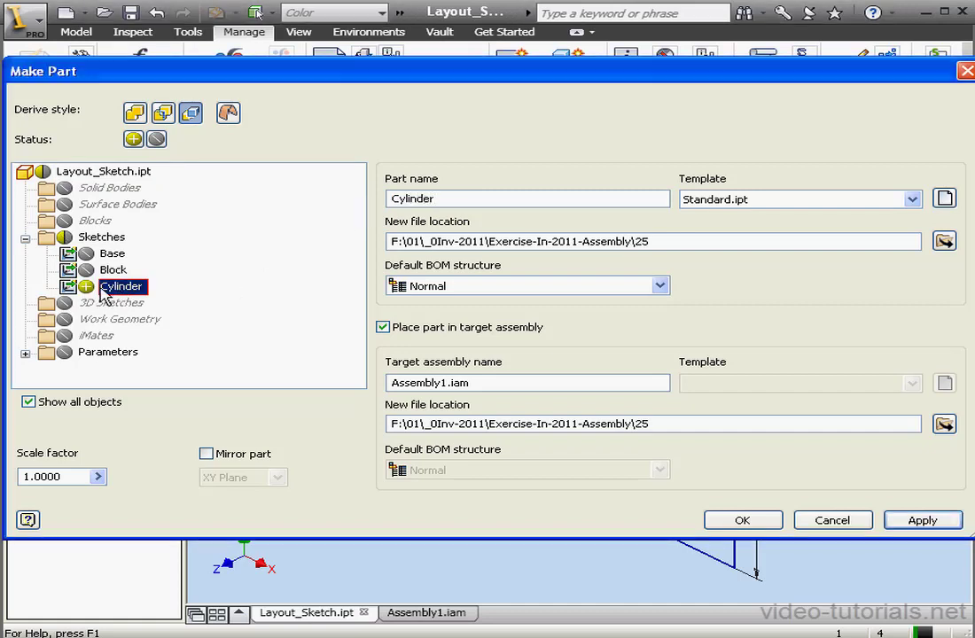
double_click(644, 242)
left_click(645, 417)
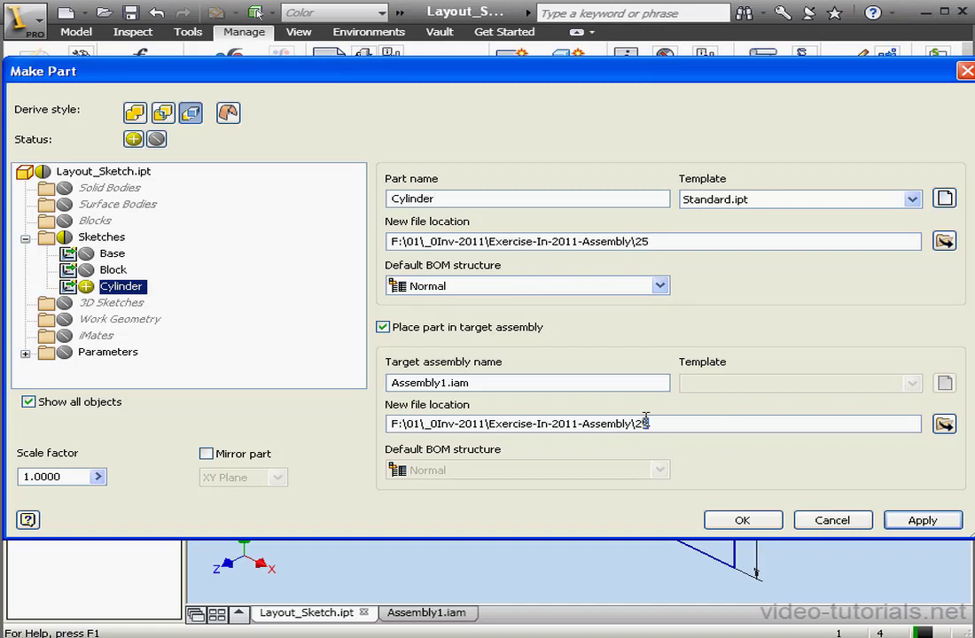
left_click(742, 521)
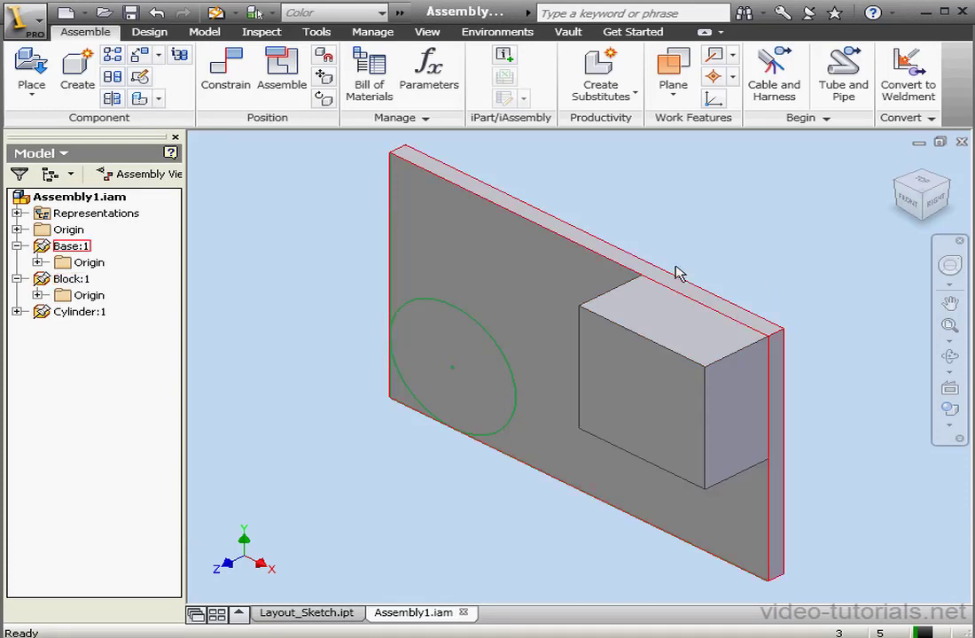
Step: Edit the Cylinder part in place, extrude its circular profile 1 in forward, and return to the assembly
double_click(40, 315)
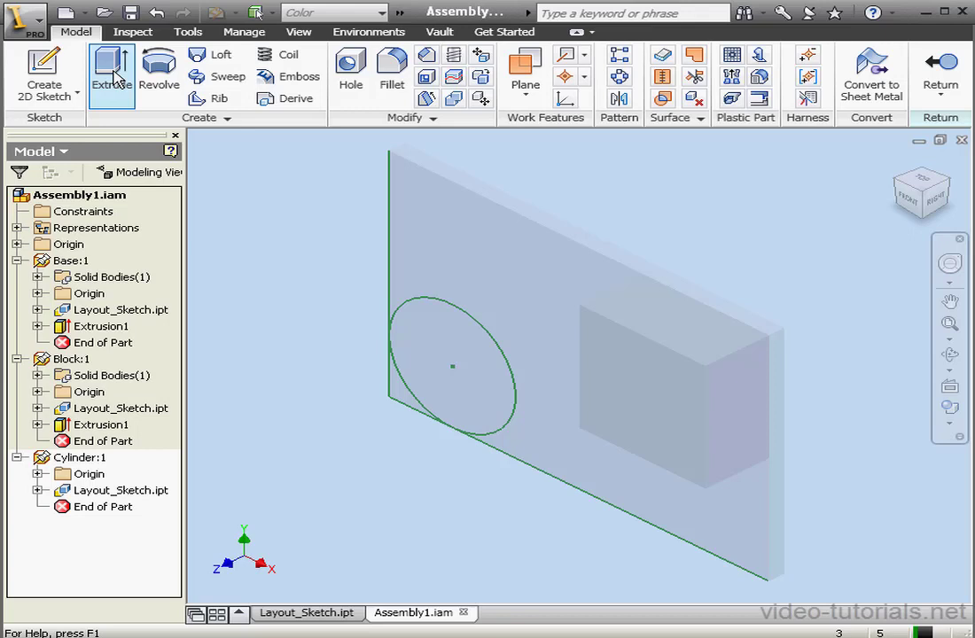
left_click(112, 76)
left_click(410, 392)
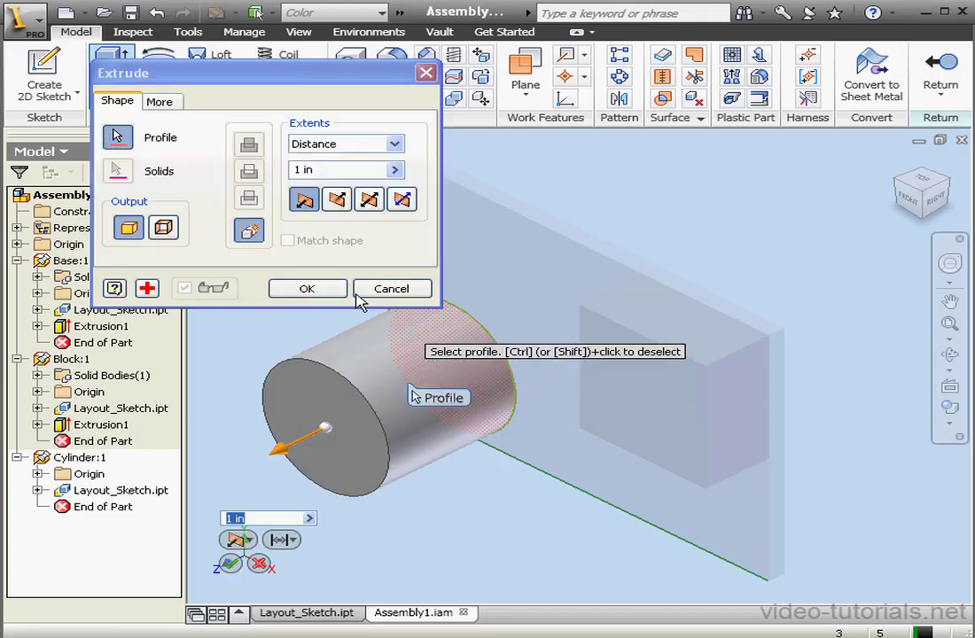
left_click(321, 289)
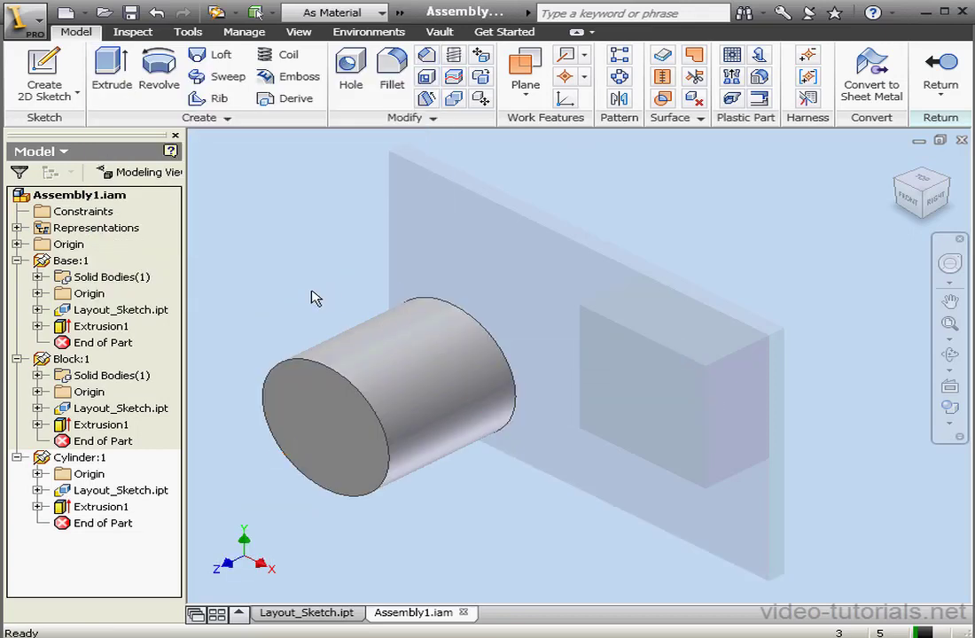
left_click(947, 72)
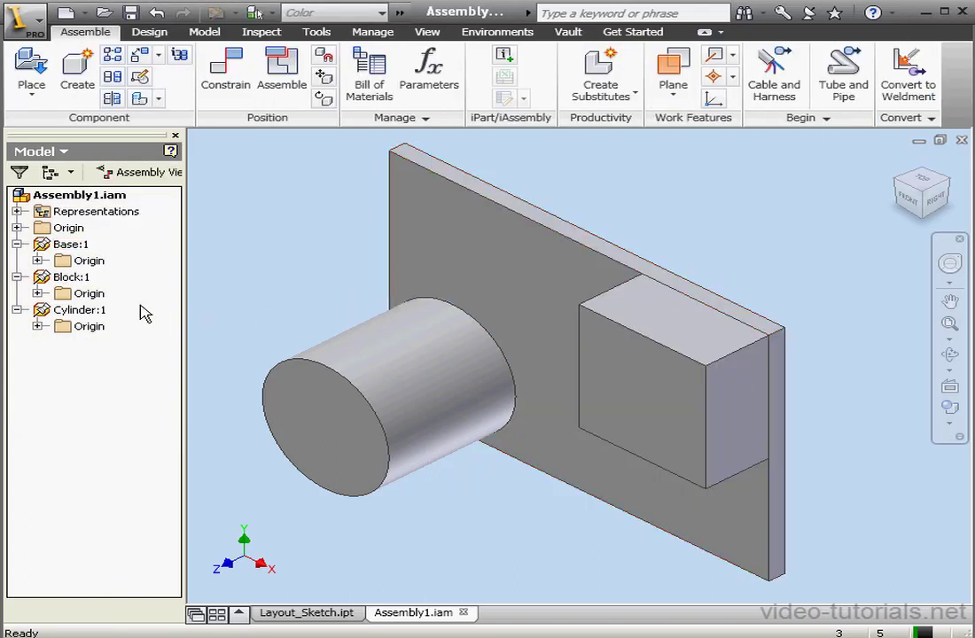
Step: Edit the Block part in place and include the Lenght model parameter in its derived link to Layout_Sketch.ipt
double_click(41, 280)
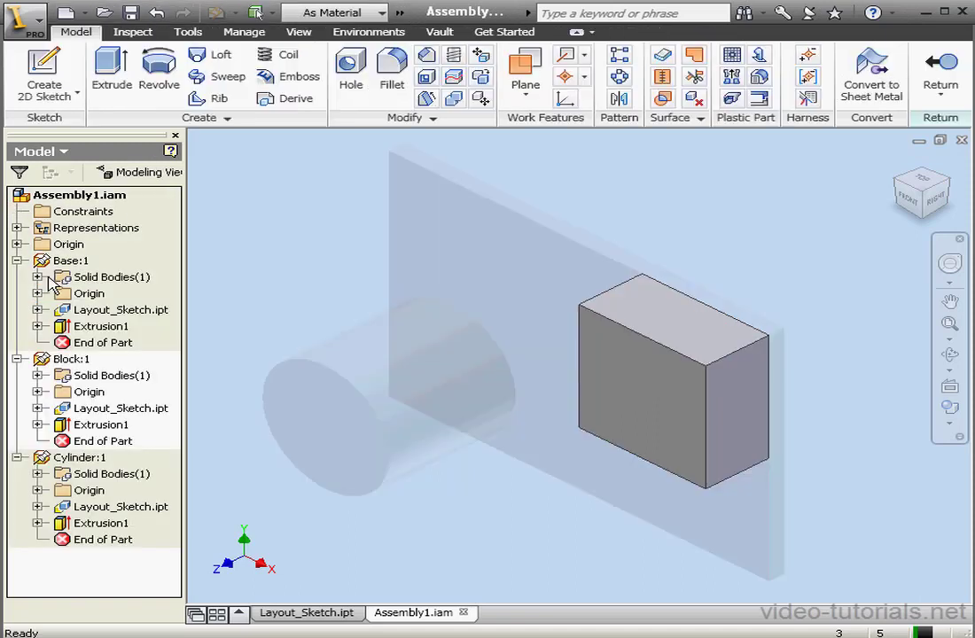
right_click(81, 410)
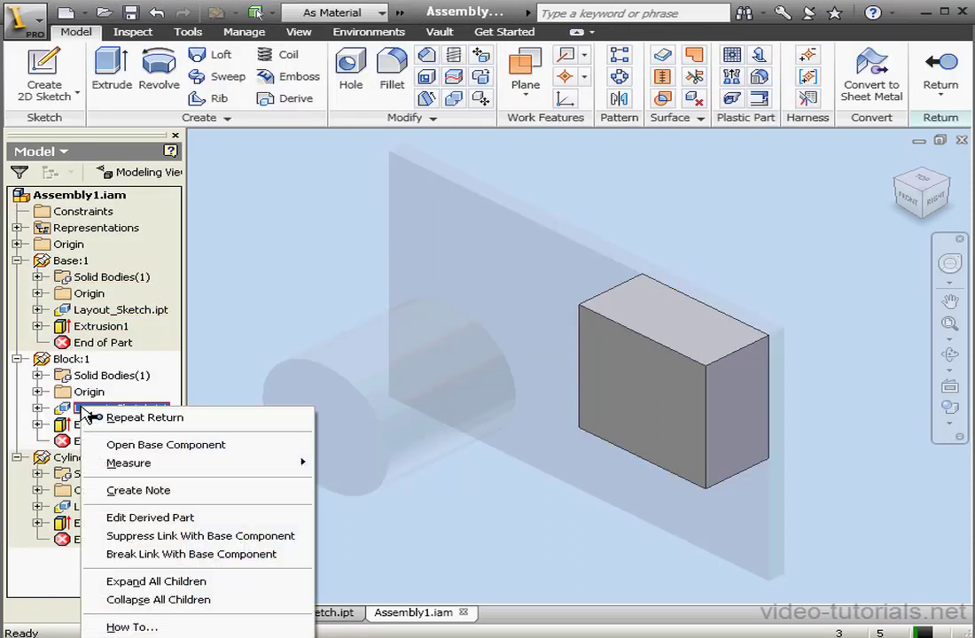
left_click(152, 522)
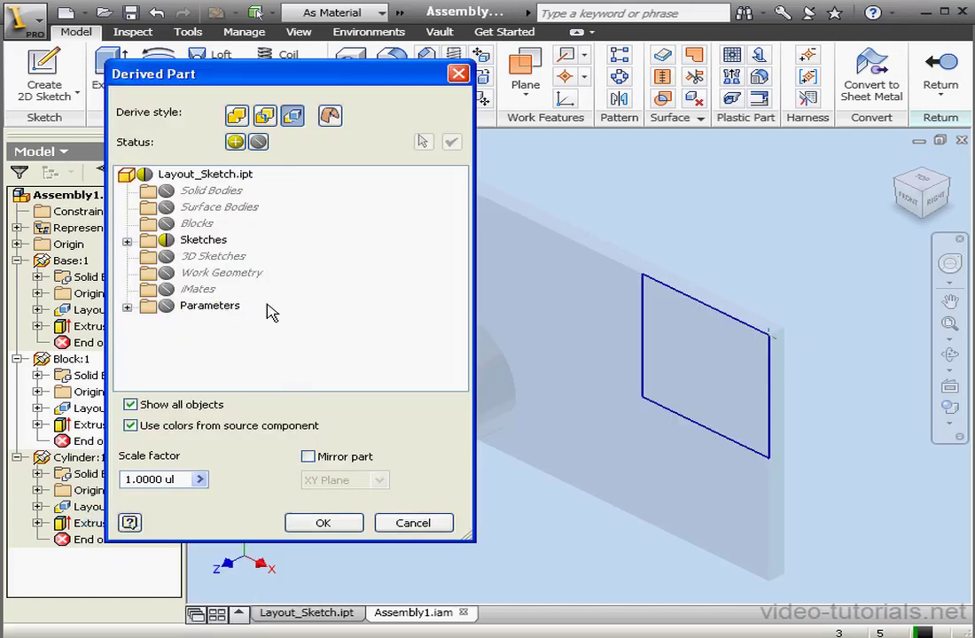
left_click(127, 306)
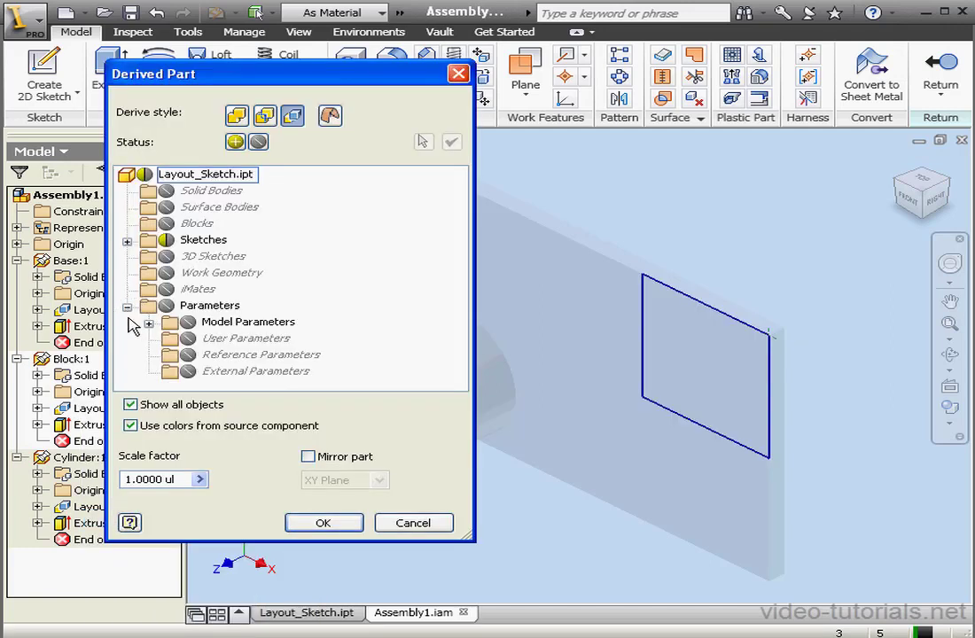
left_click(148, 325)
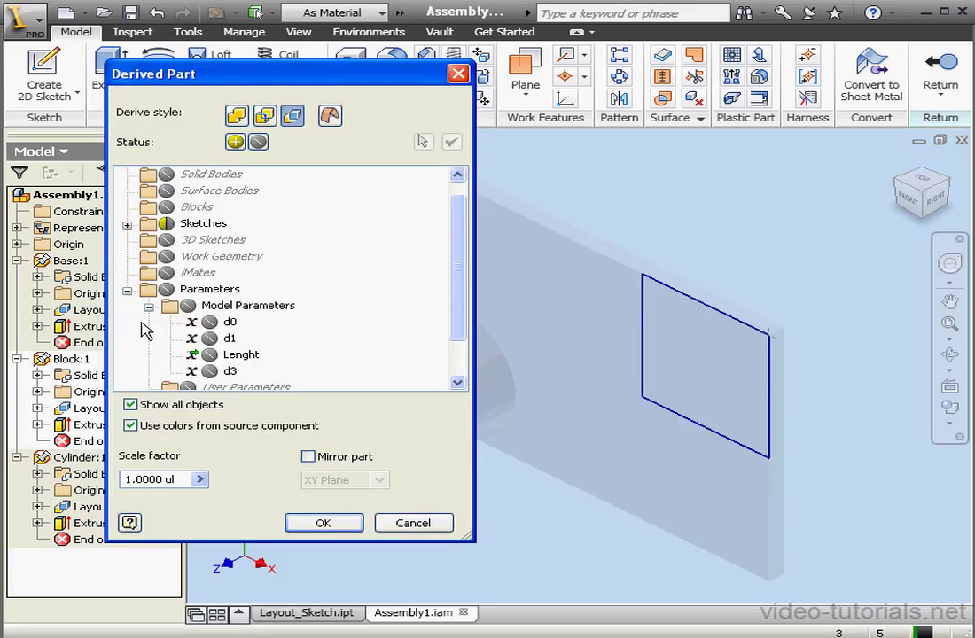
left_click(210, 356)
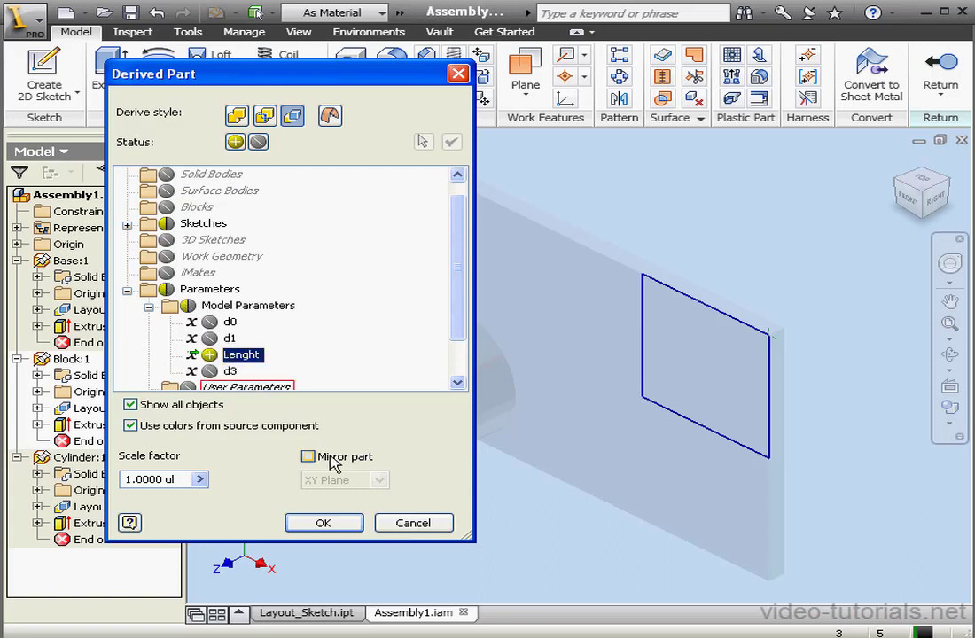
left_click(324, 524)
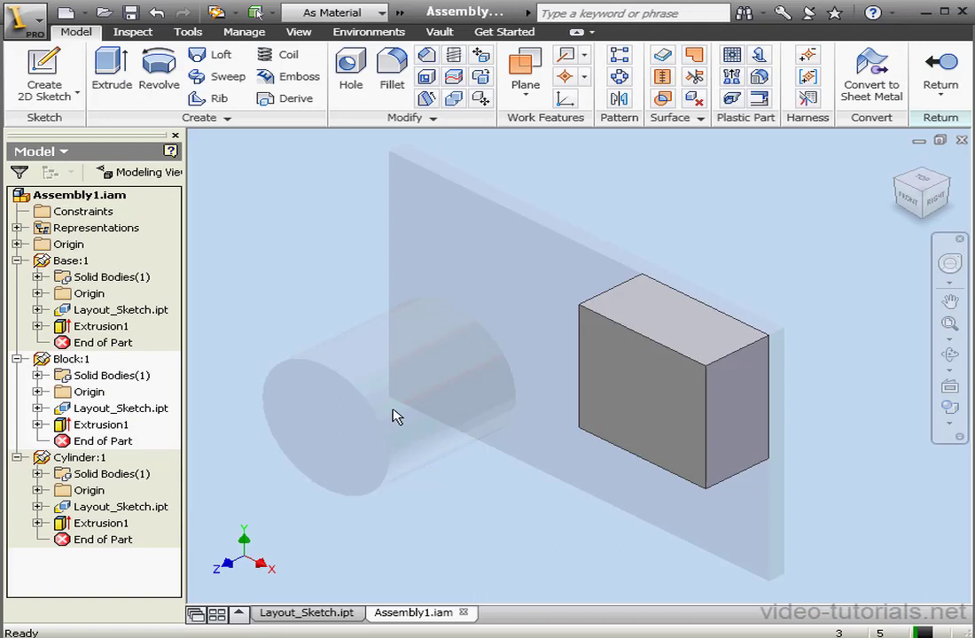
Step: Set the Block extrusion's distance to the Lenght parameter and return to the assembly
double_click(100, 425)
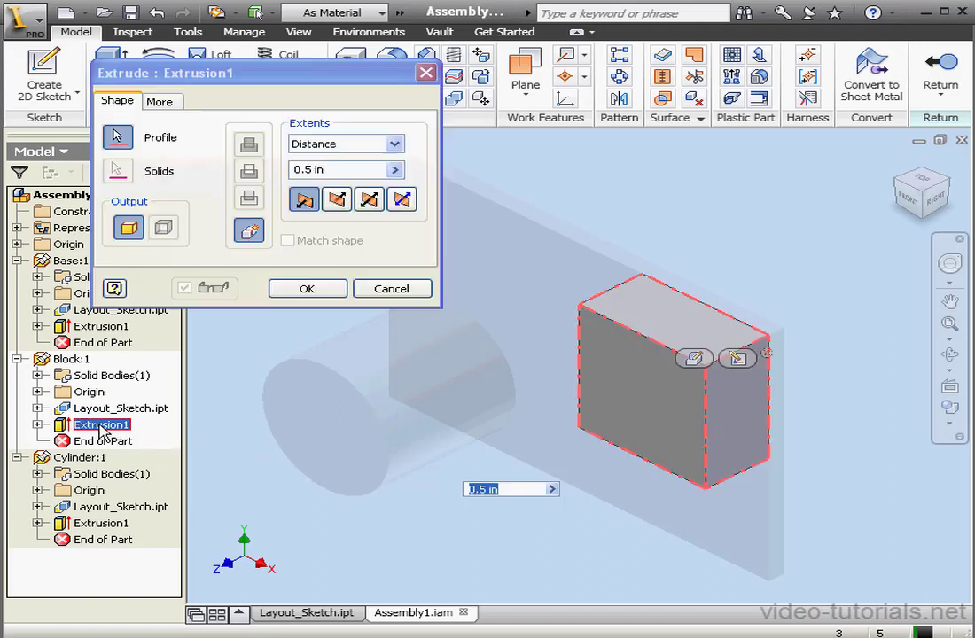
left_click(396, 170)
left_click(450, 201)
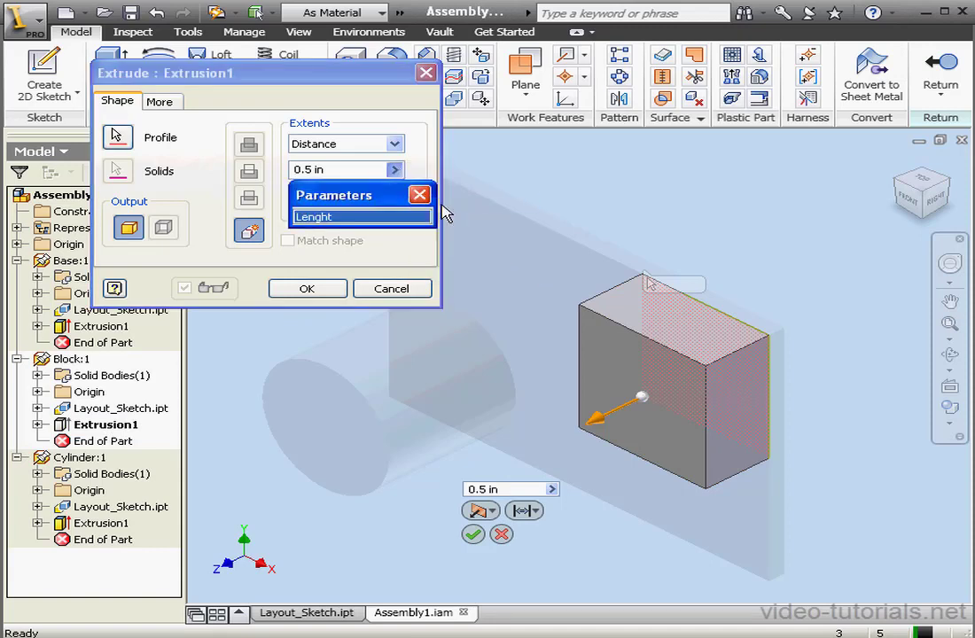
left_click(364, 217)
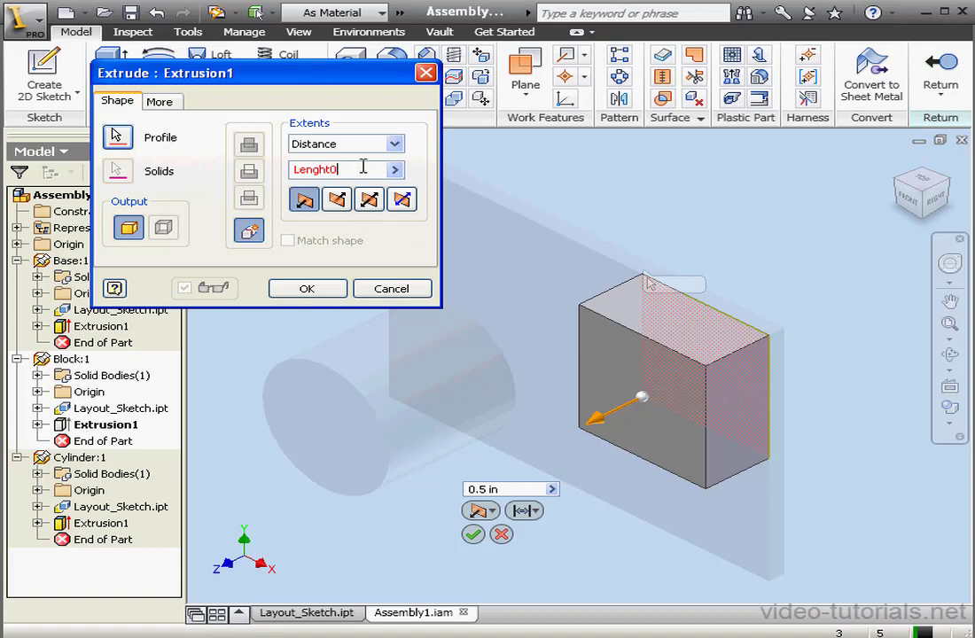
key("BackSpace")
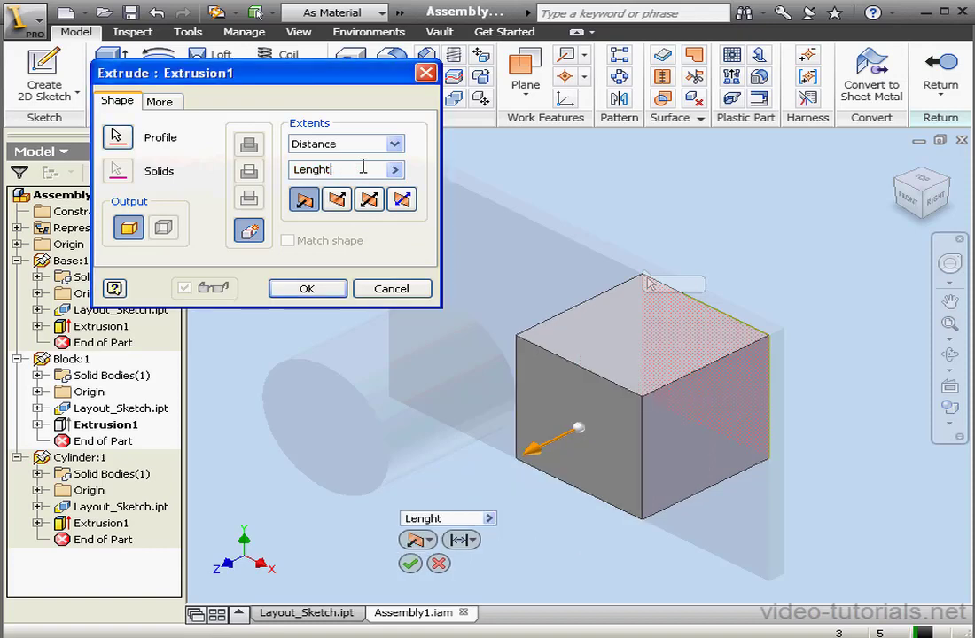
left_click(324, 295)
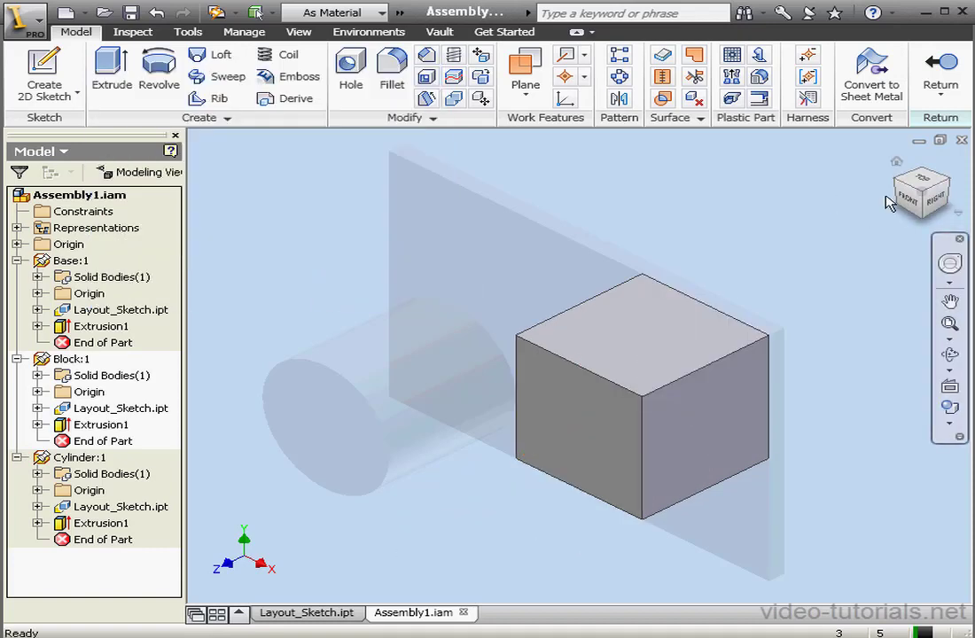
left_click(944, 78)
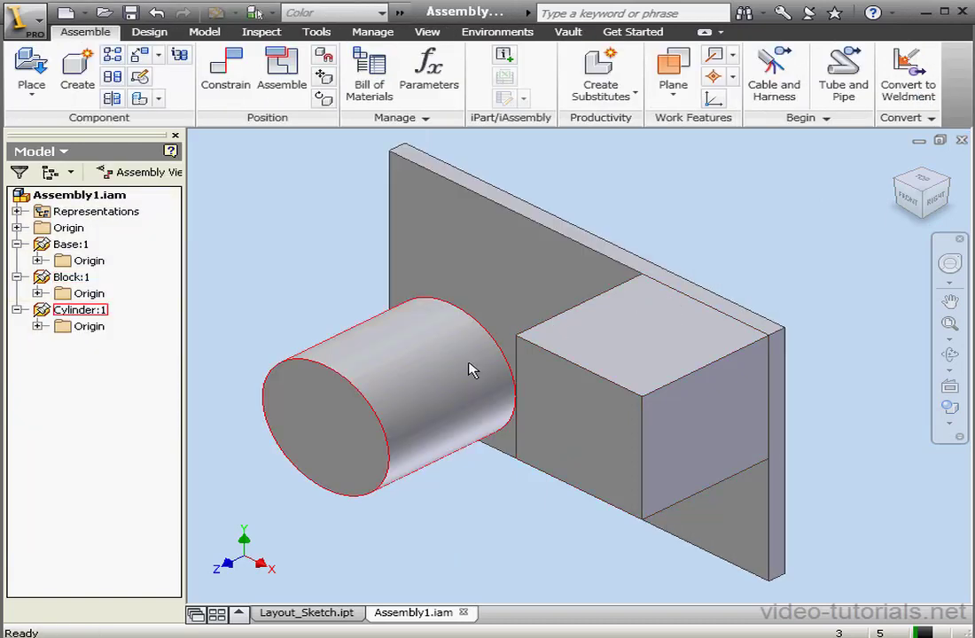
Step: In Layout_Sketch.ipt, set the base rectangle's vertical dimension to 3 in and update the part
left_click(308, 613)
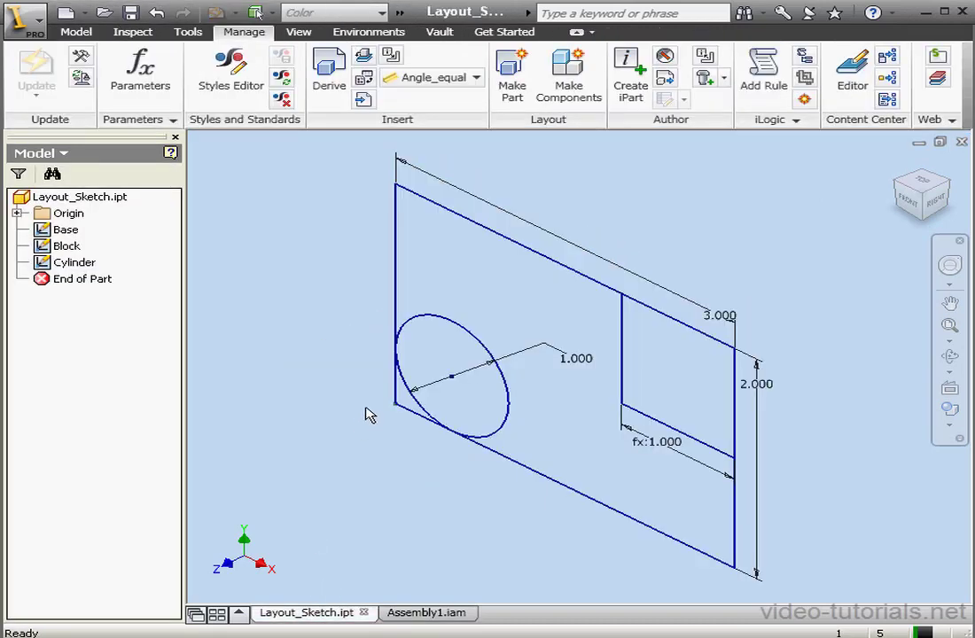
double_click(754, 384)
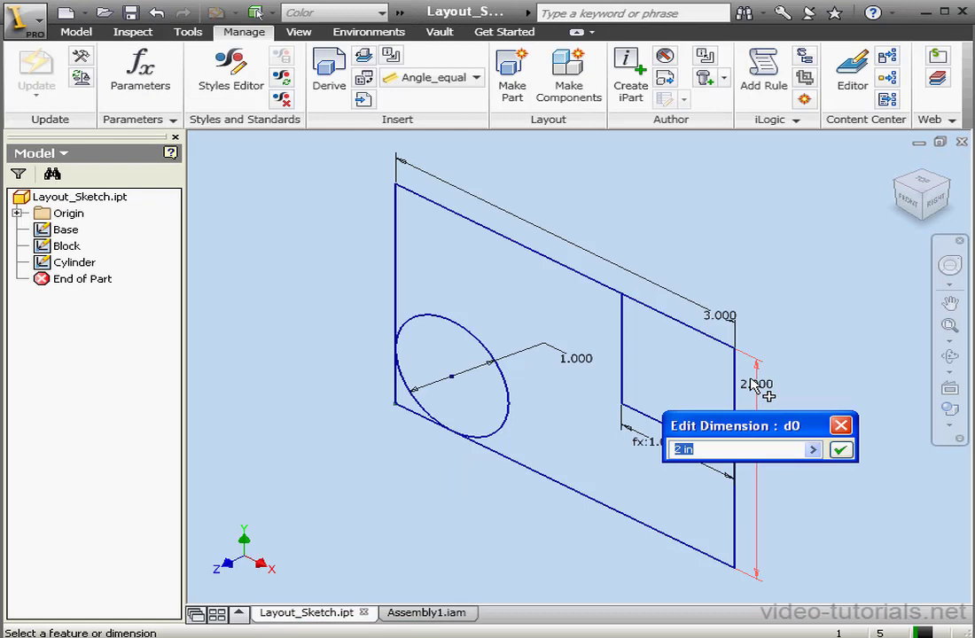
type("3")
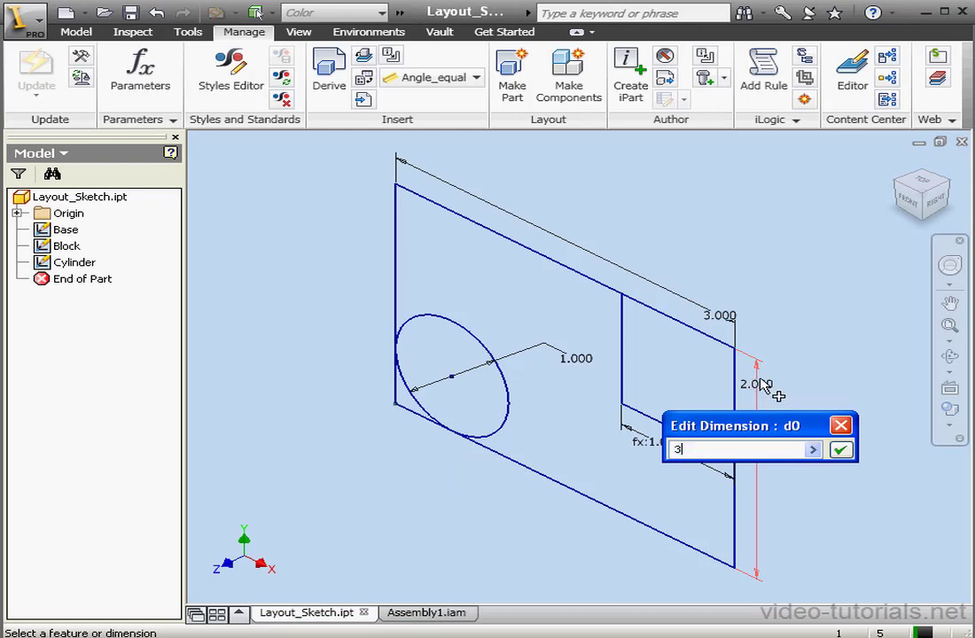
left_click(840, 451)
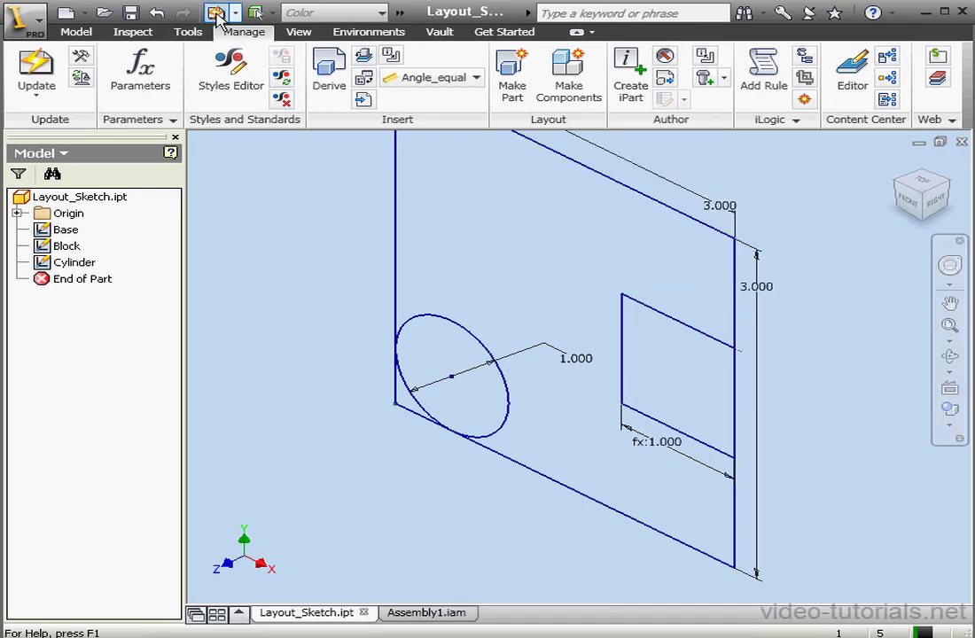
left_click(215, 13)
Step: Update Assembly1.iam with the layout change and save it together with its dependent part files
left_click(412, 613)
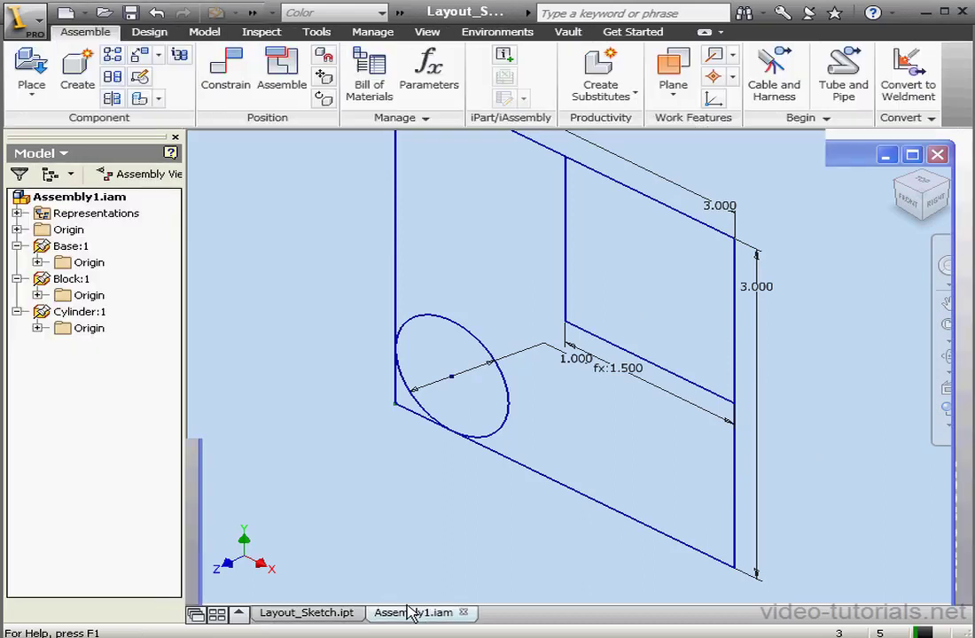
left_click(215, 14)
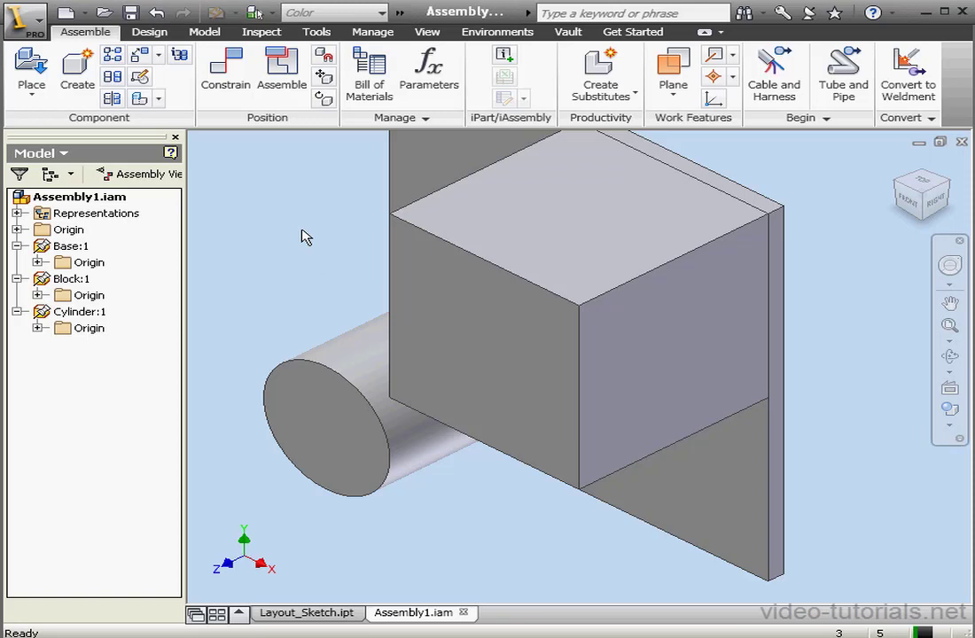
left_click(131, 13)
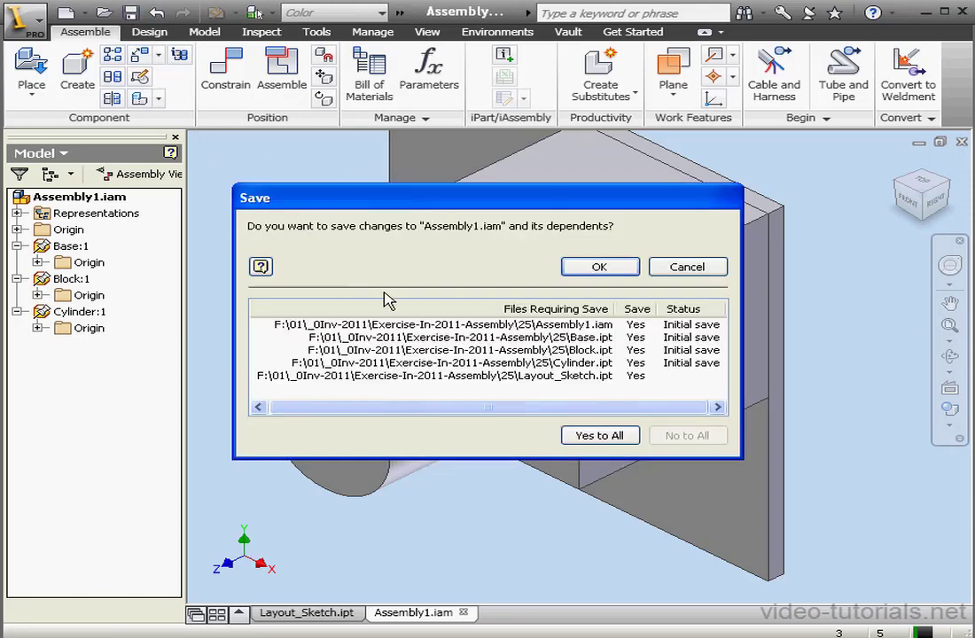
left_click(604, 266)
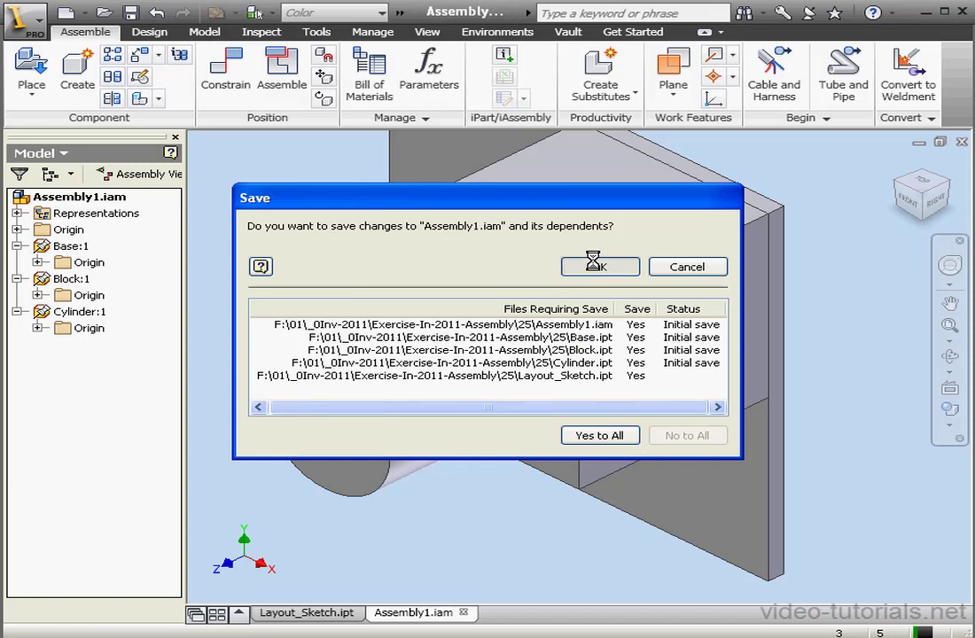